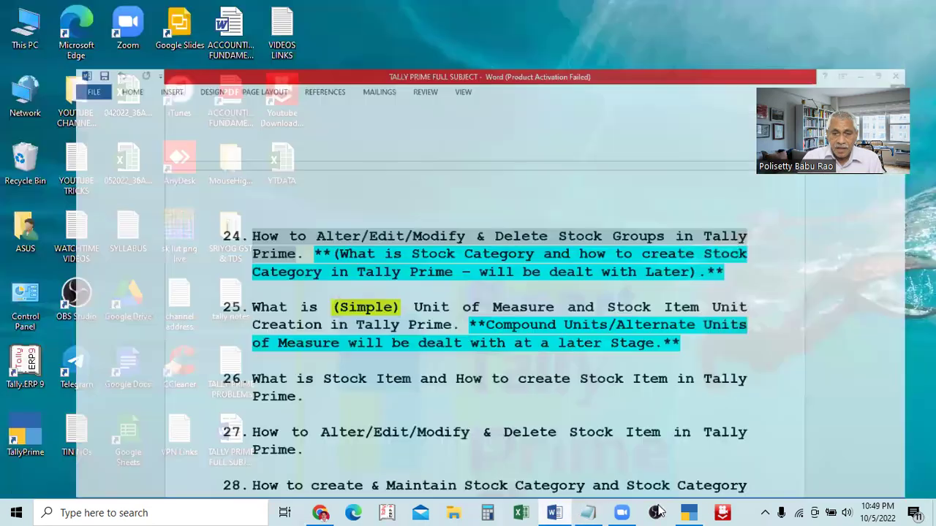
# - Switch to TallyPrime, continue in Educational Mode and open the company Sri Venkateswara Electronics
pyautogui.click(693, 512)
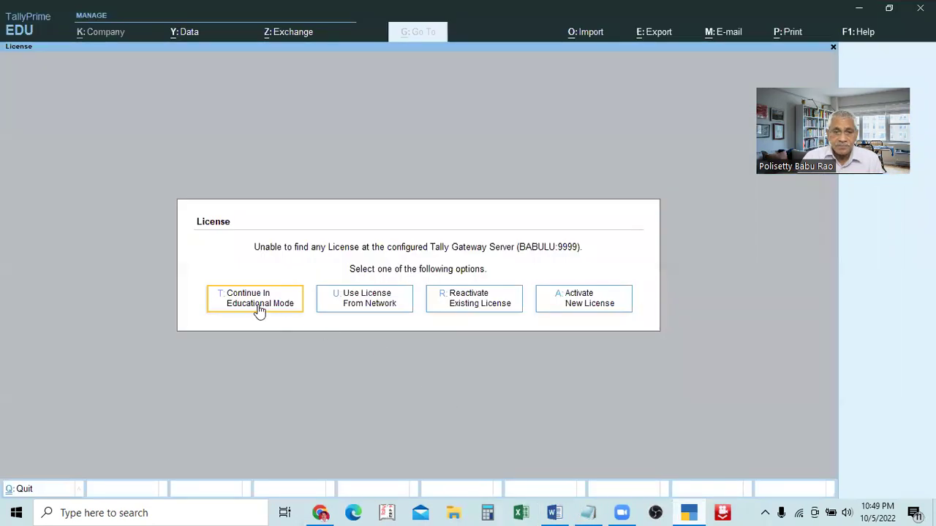
pyautogui.click(260, 310)
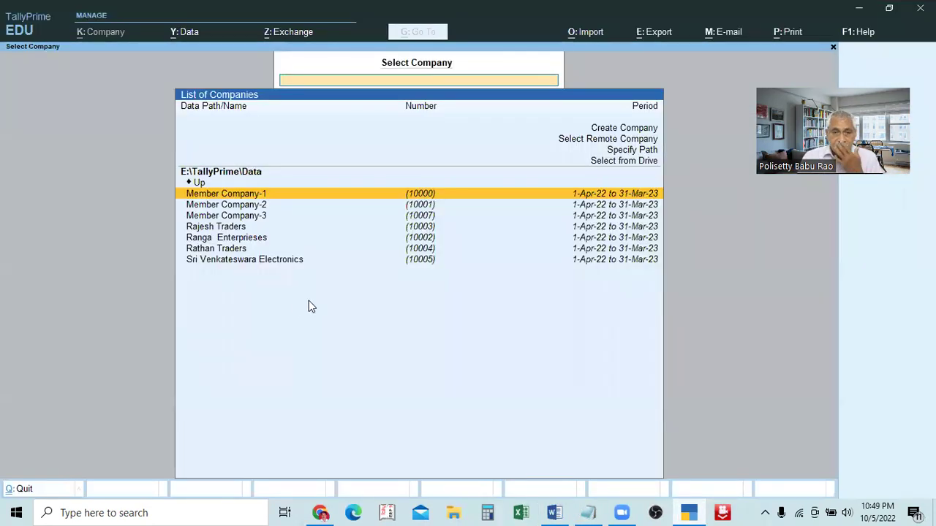
pyautogui.click(424, 262)
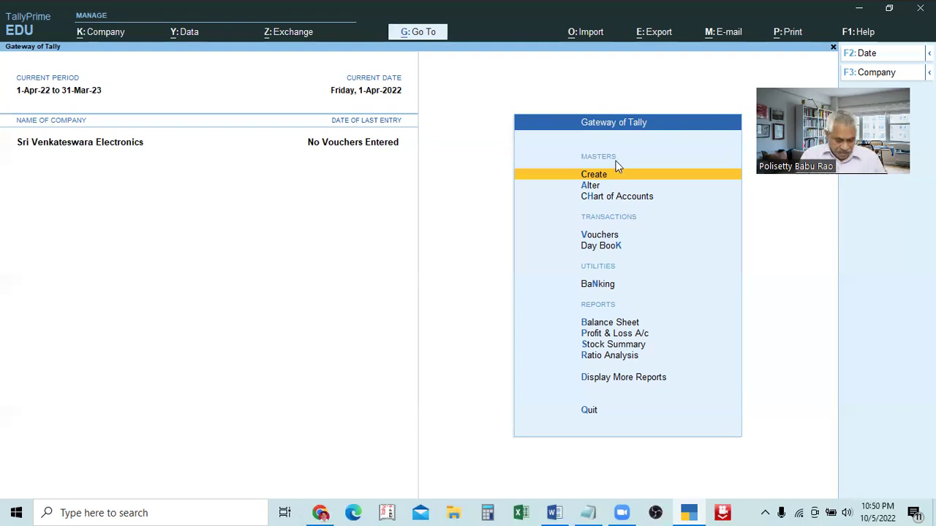
pyautogui.hotkey('ctrl', 'shift', 'p')
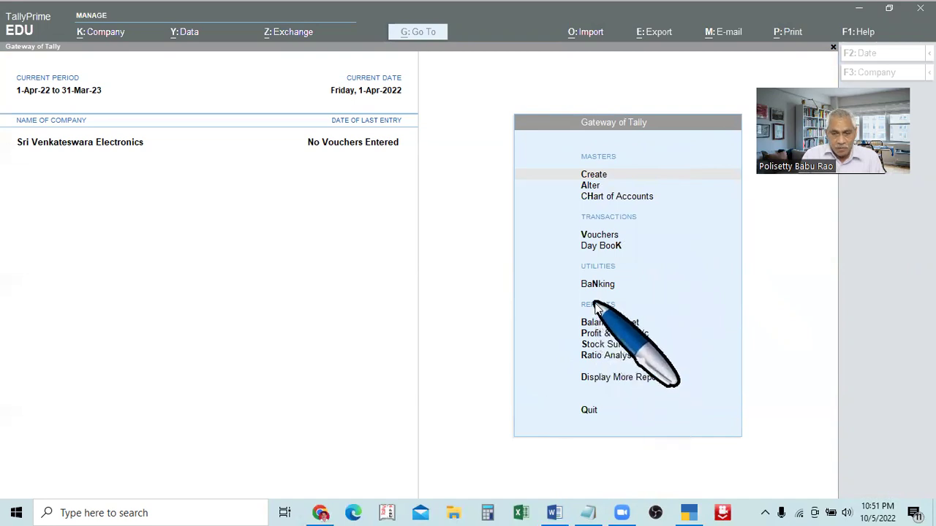
pyautogui.click(465, 239)
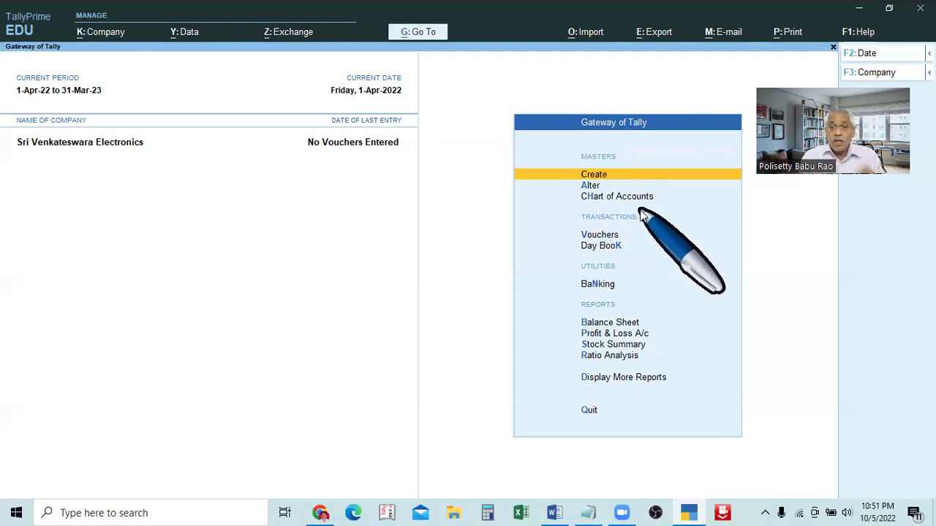
# - Open the creation form for a new Unit inventory master
pyautogui.click(604, 180)
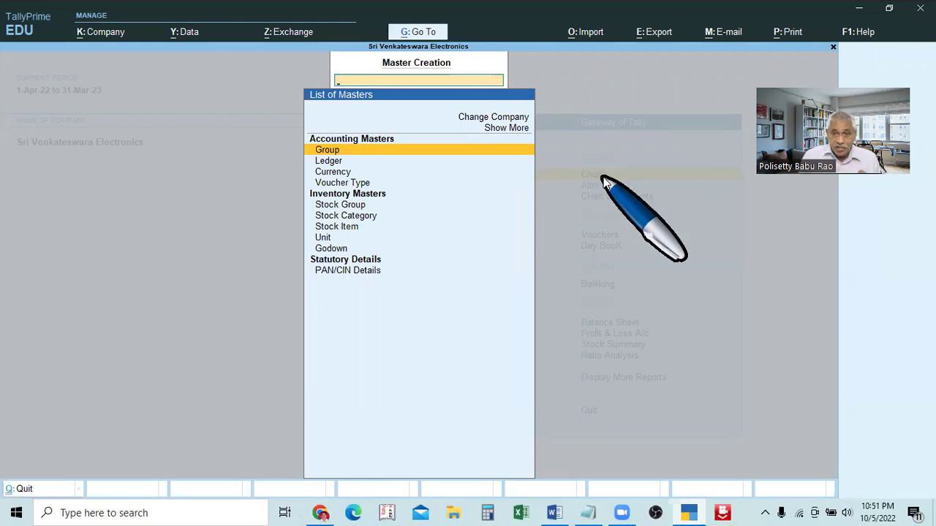
pyautogui.press('Down')
pyautogui.press('Down')
pyautogui.press('Down')
pyautogui.press('Down')
pyautogui.press('Down')
pyautogui.press('Up')
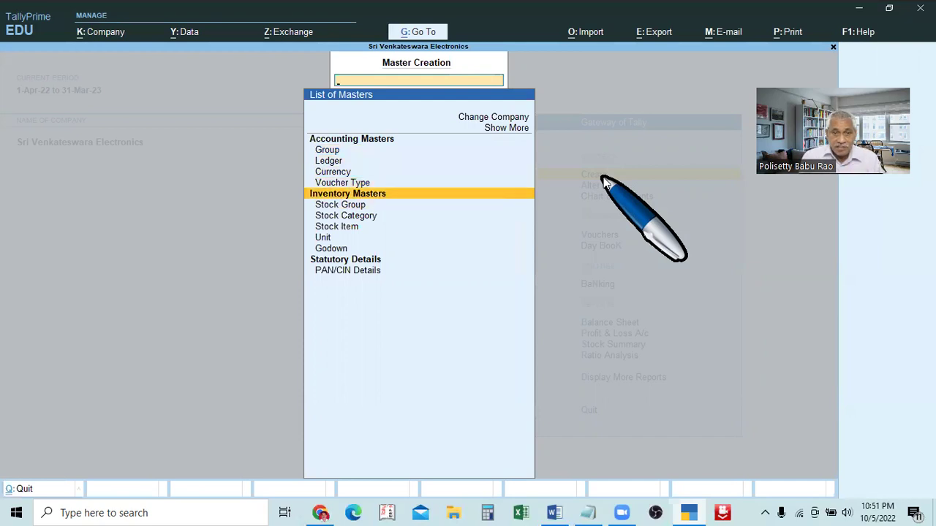
pyautogui.press('Down')
pyautogui.press('Down')
pyautogui.press('Down')
pyautogui.press('Down')
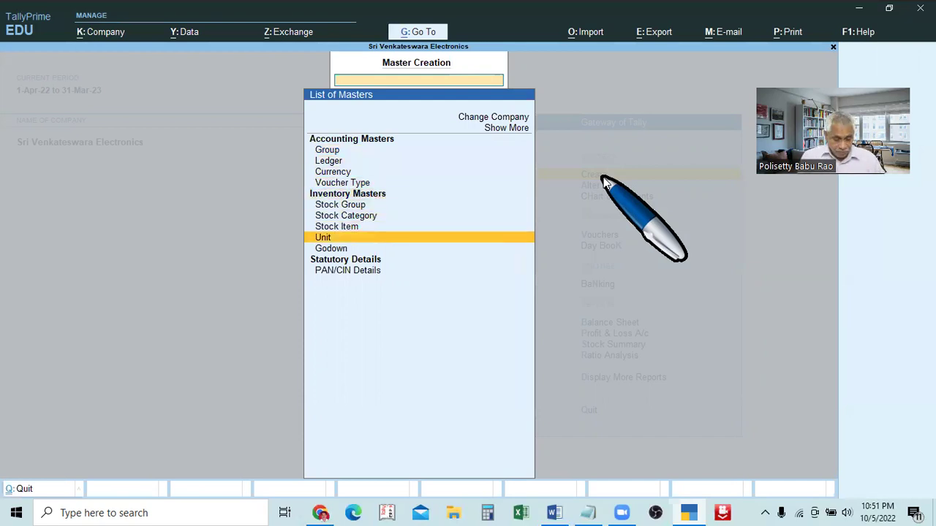
pyautogui.press('Return')
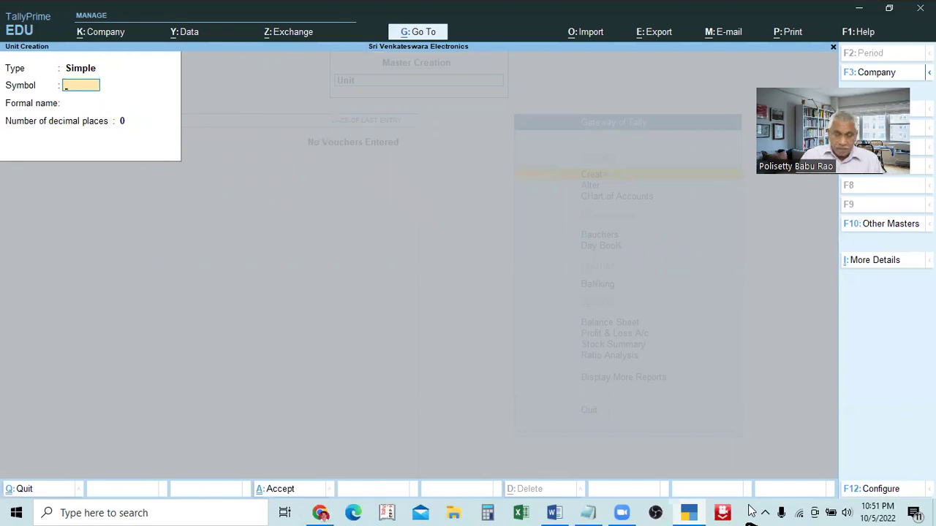
# - Choose Simple as the unit type and enter No as the symbol
pyautogui.press('BackSpace')
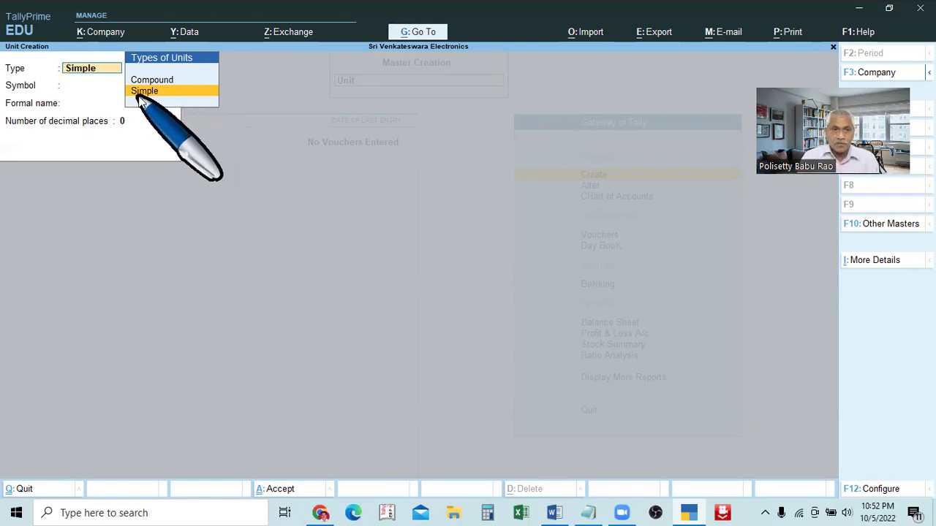
pyautogui.click(140, 96)
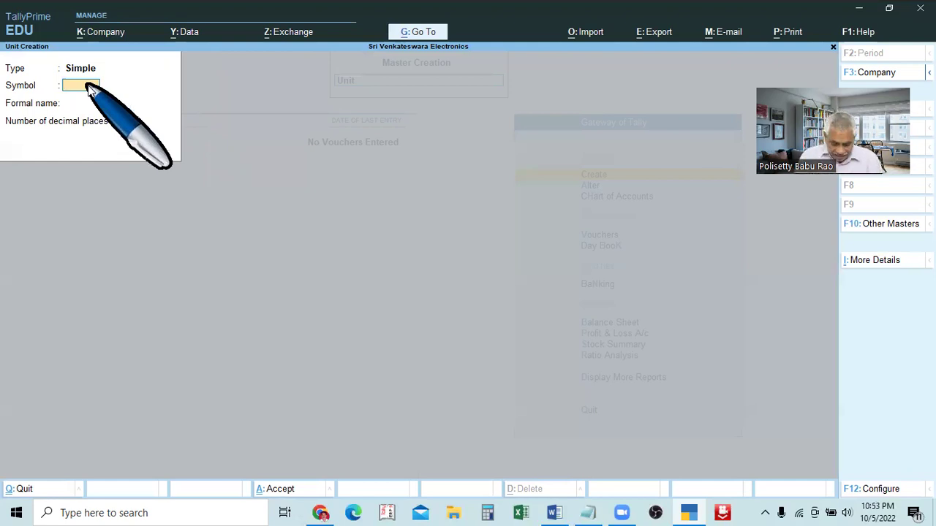
pyautogui.write('bn')
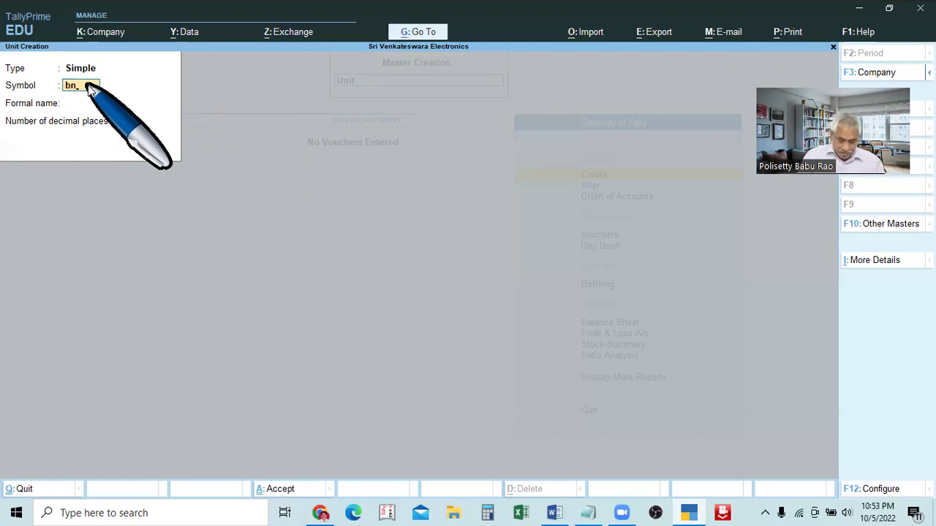
pyautogui.press('BackSpace')
pyautogui.press('BackSpace')
pyautogui.write('no')
pyautogui.press('BackSpace')
pyautogui.write('No')
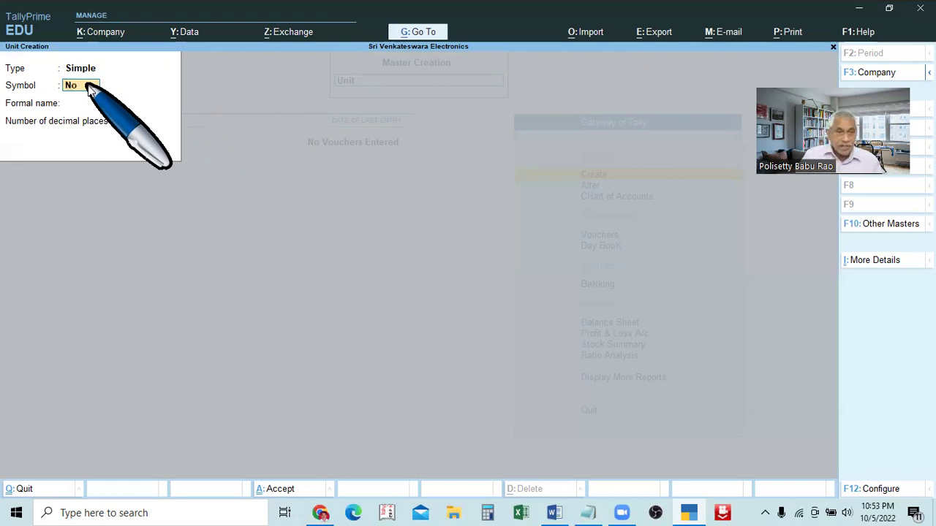
pyautogui.press('Return')
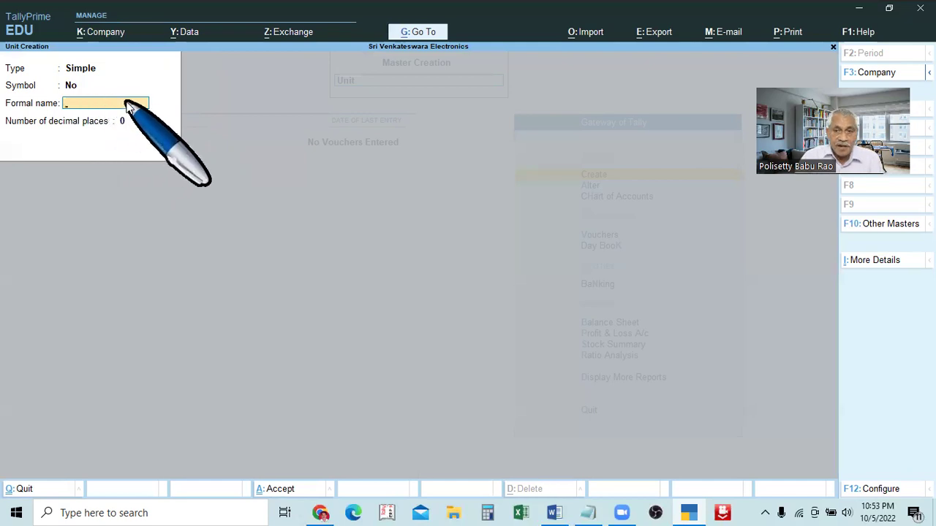
# - Enter Numbers as the formal name, keep 0 decimal places and try to save the unit
pyautogui.write('N')
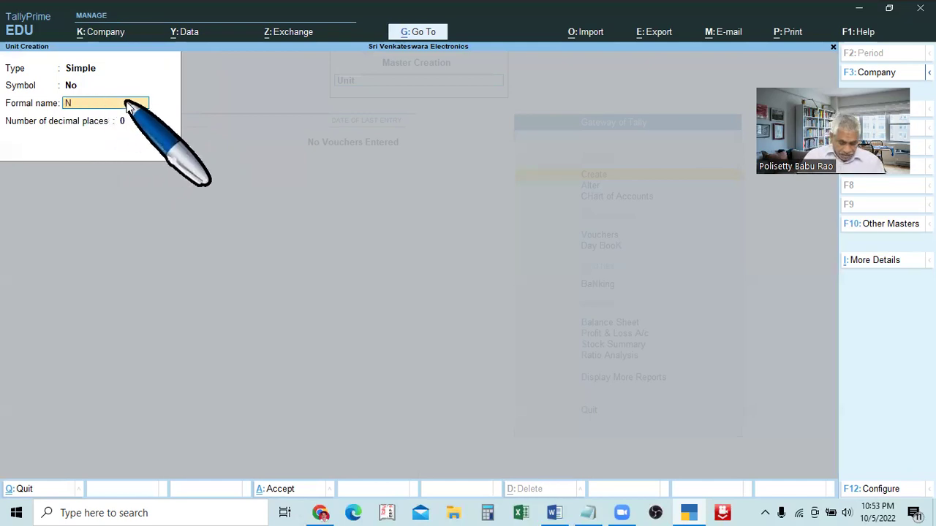
pyautogui.write('umbers')
pyautogui.press('Return')
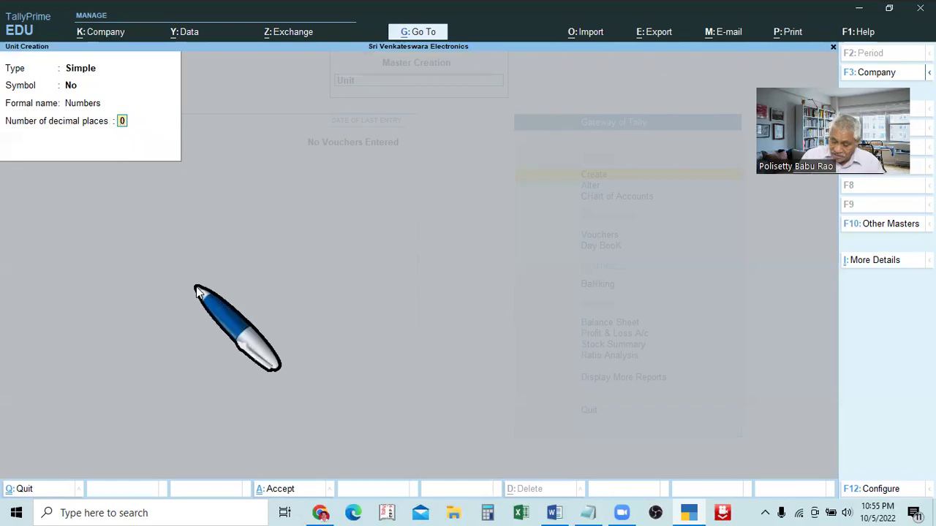
pyautogui.press('Return')
pyautogui.press('n')
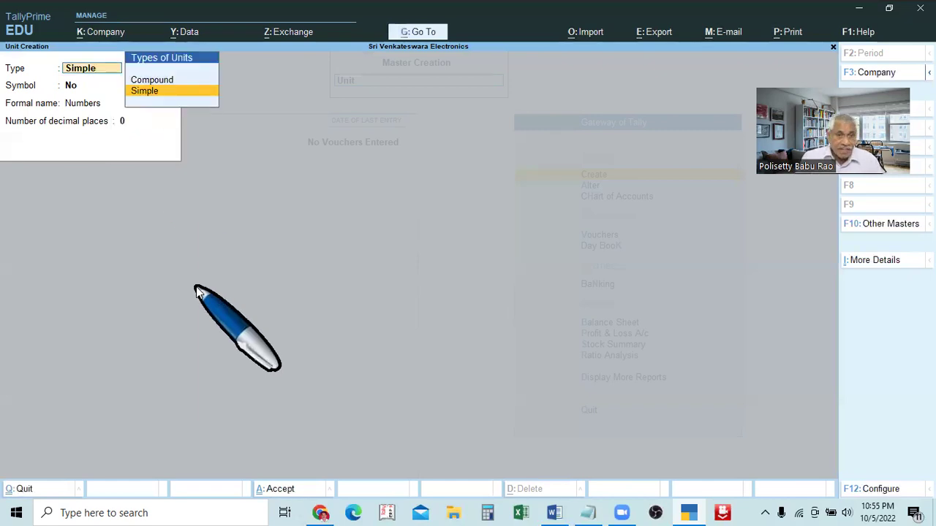
pyautogui.press('Return')
pyautogui.press('Return')
pyautogui.press('Return')
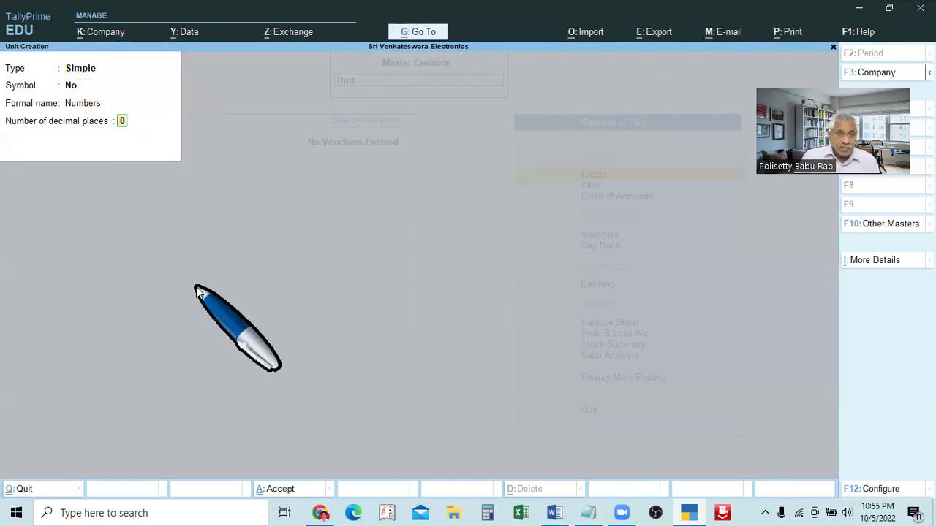
pyautogui.press('ctrl')
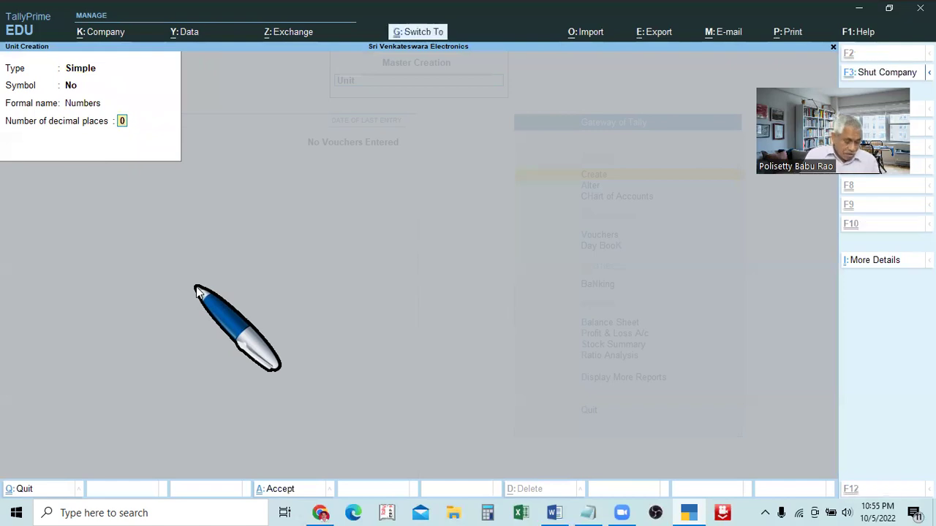
pyautogui.hotkey('ctrl', 'a')
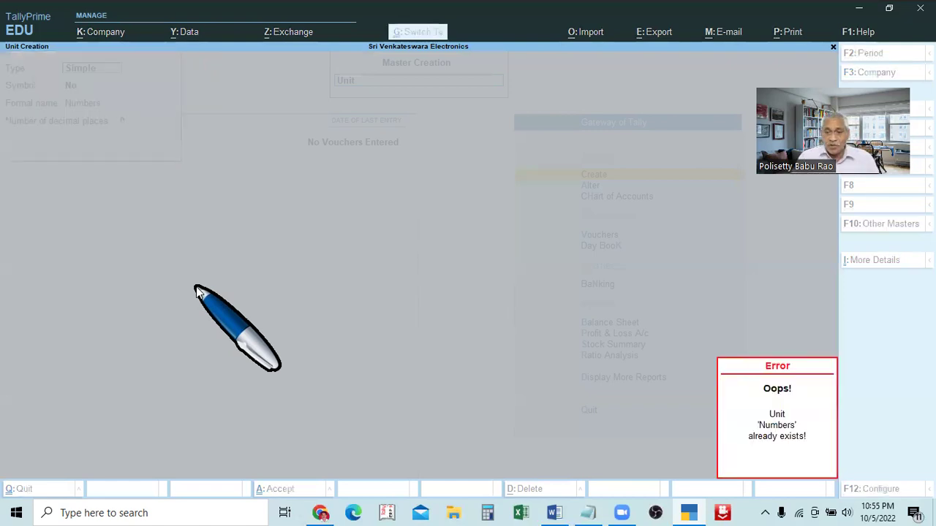
pyautogui.press('Escape')
pyautogui.press('Escape')
pyautogui.press('Escape')
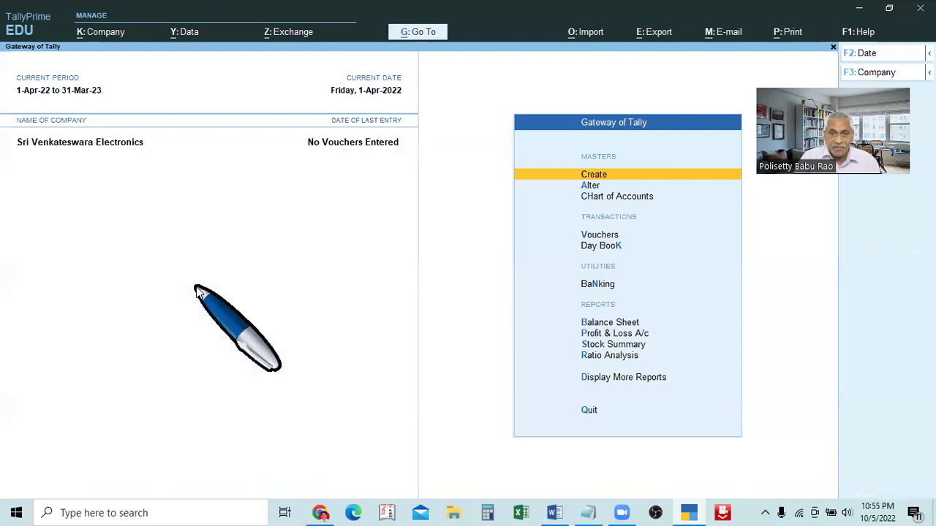
# - Open the list of Units in the Chart of Accounts
pyautogui.press('Down')
pyautogui.press('Down')
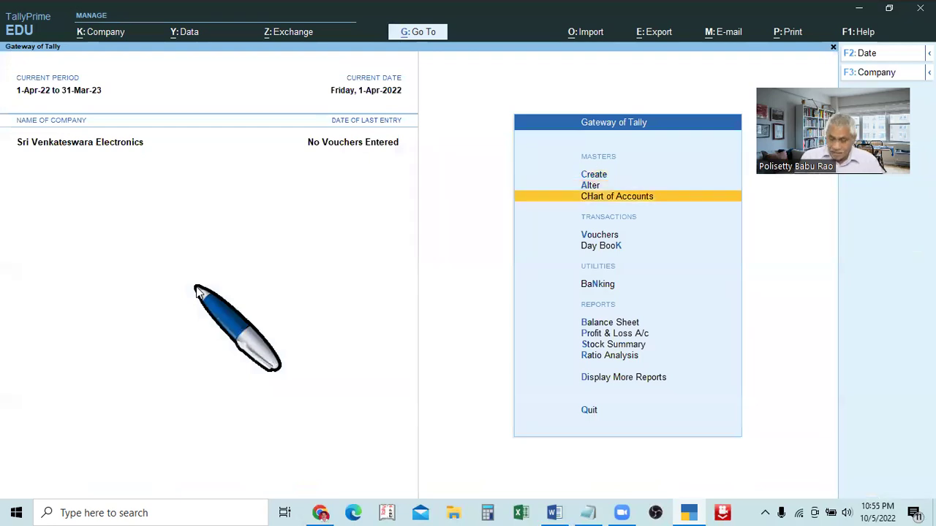
pyautogui.press('Return')
pyautogui.press('Down')
pyautogui.press('Down')
pyautogui.press('Down')
pyautogui.press('Down')
pyautogui.press('Down')
pyautogui.press('Down')
pyautogui.press('Down')
pyautogui.press('Down')
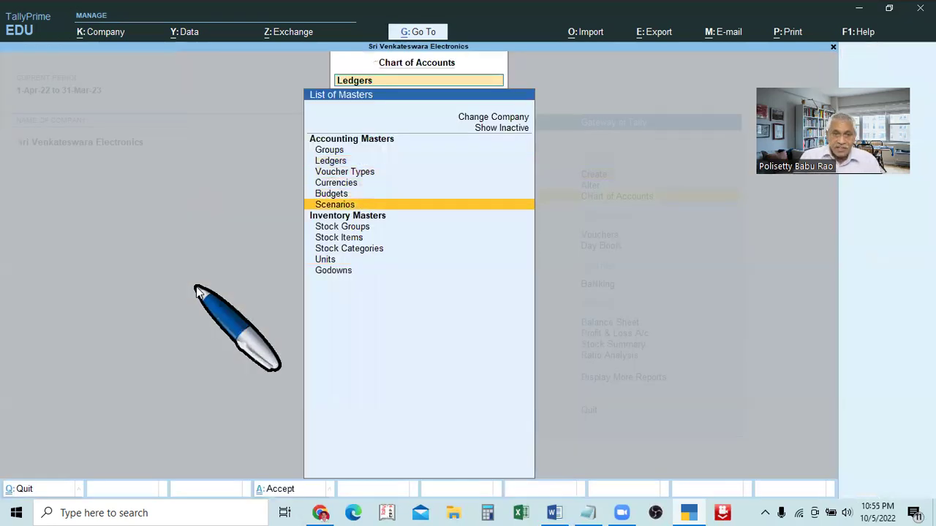
pyautogui.press('Return')
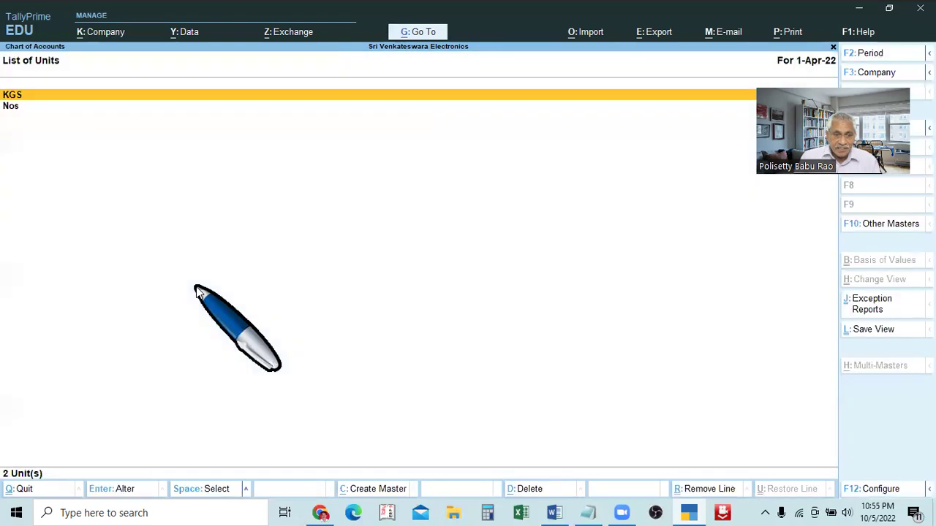
# - Delete the existing units KGS and Nos from the list of units
pyautogui.press('Return')
pyautogui.hotkey('alt', 'd')
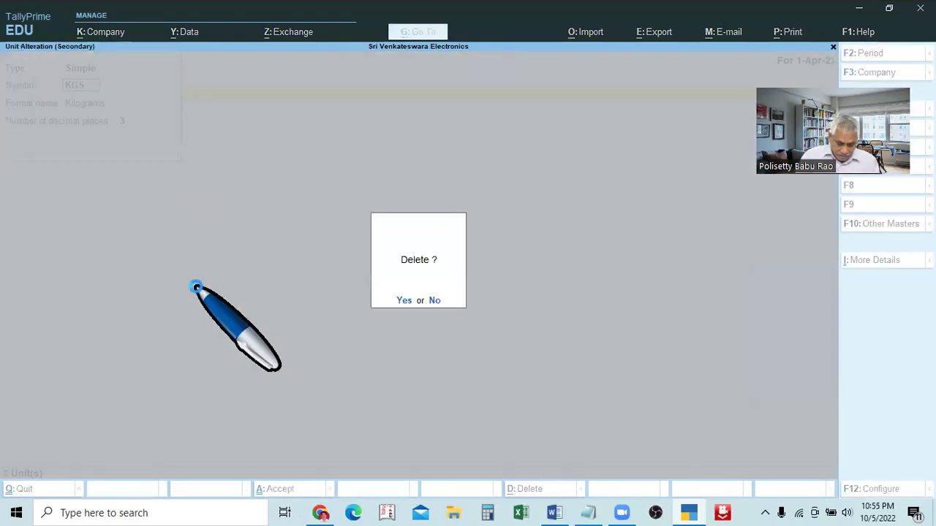
pyautogui.press('Escape')
pyautogui.hotkey('alt', 'd')
pyautogui.press('y')
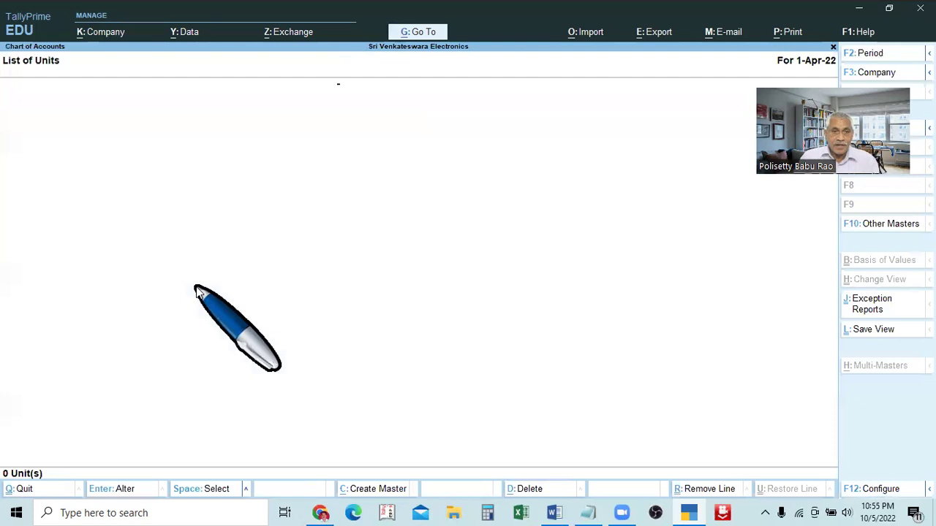
# - Return to the Gateway of Tally and open a blank creation form for a new Unit master
pyautogui.press('Escape')
pyautogui.press('Escape')
pyautogui.press('Up')
pyautogui.press('Up')
pyautogui.press('Return')
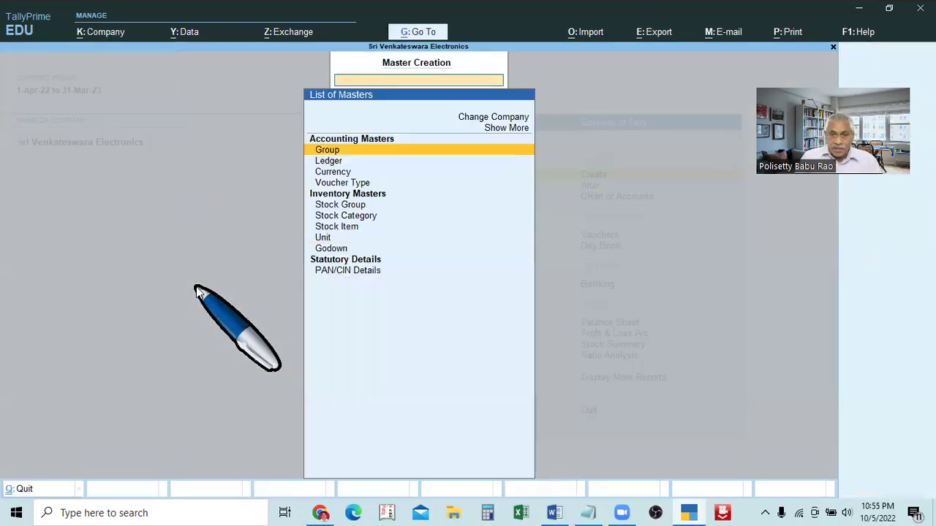
pyautogui.press('Down')
pyautogui.press('Down')
pyautogui.press('Down')
pyautogui.press('Down')
pyautogui.press('Down')
pyautogui.press('Down')
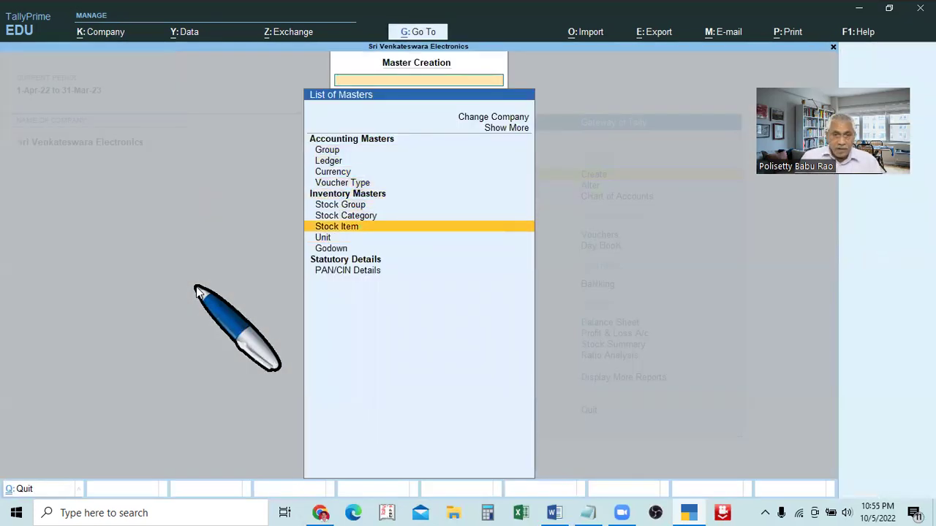
pyautogui.press('Return')
pyautogui.press('Escape')
pyautogui.press('Return')
pyautogui.press('Down')
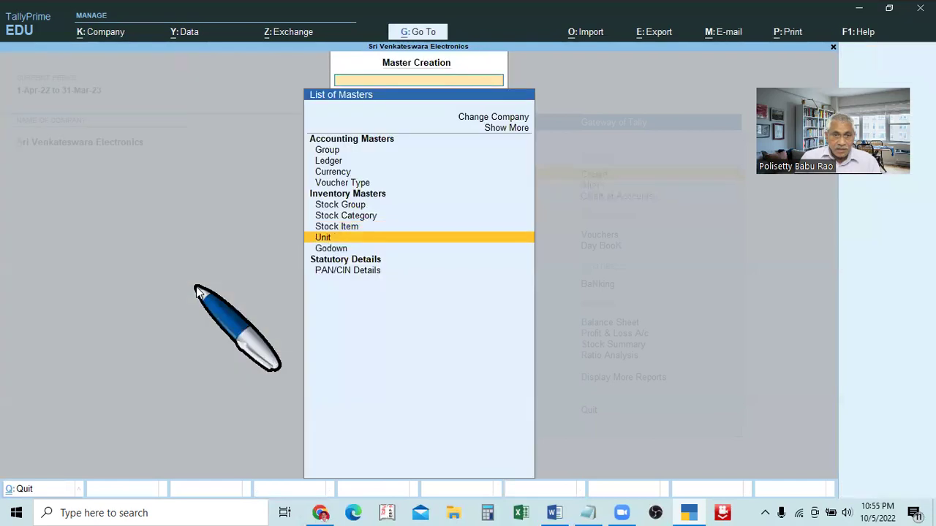
pyautogui.press('Return')
# - Create the simple unit with symbol Kgs and formal name Kilograms, and save it
pyautogui.write('Kgs')
pyautogui.press('Return')
pyautogui.write('K')
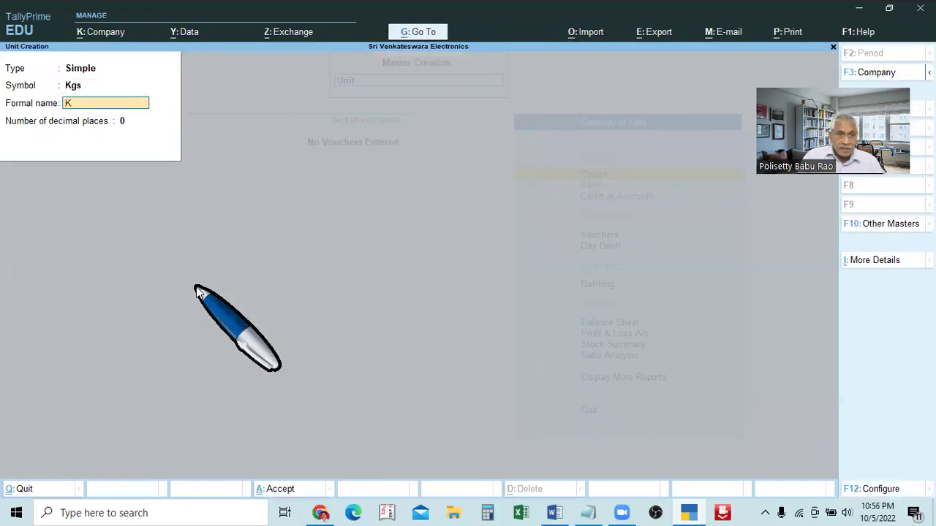
pyautogui.write('ilograms')
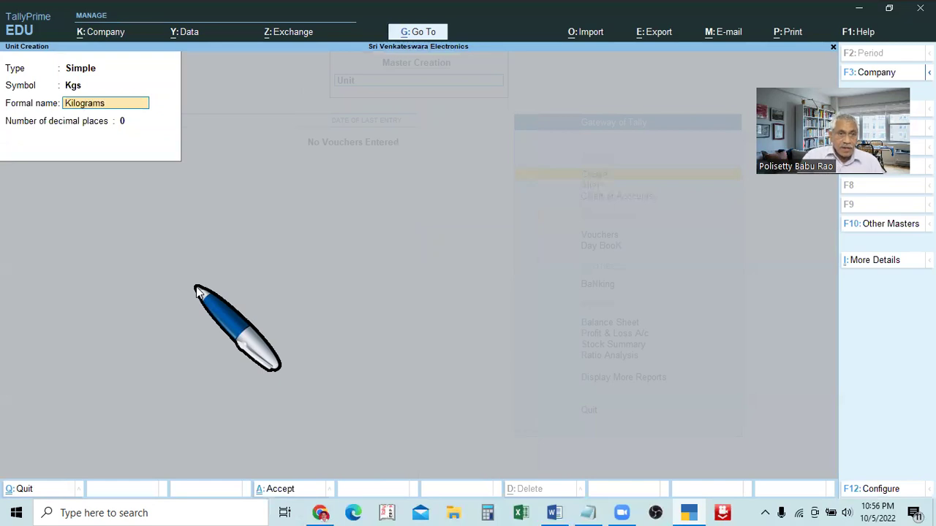
pyautogui.press('Return')
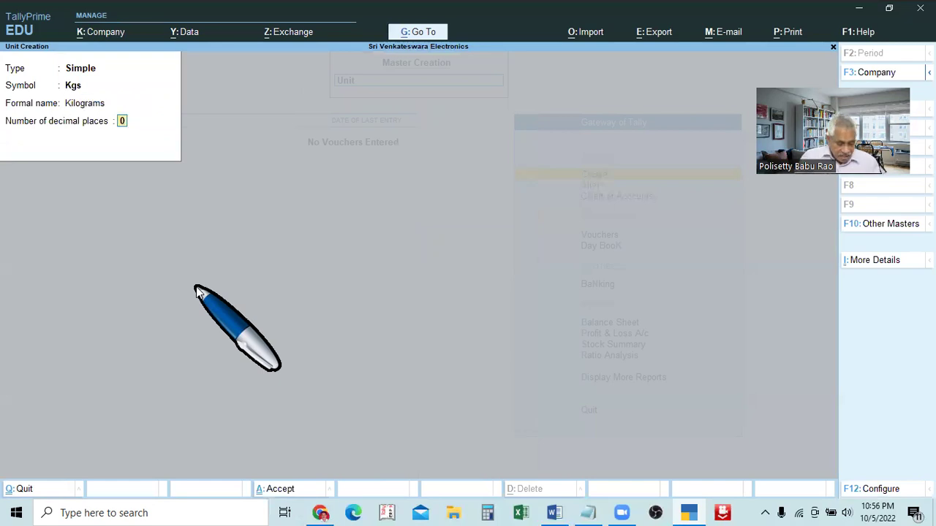
pyautogui.press('ctrl')
pyautogui.hotkey('ctrl', 'a')
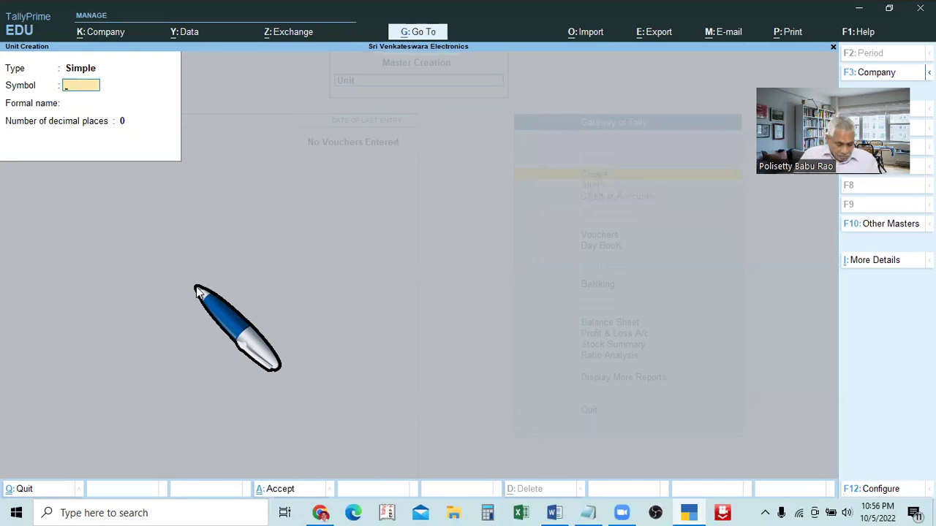
# - Try to create another simple unit with the symbol Kgs, and quit the creation form
pyautogui.write('Kgs')
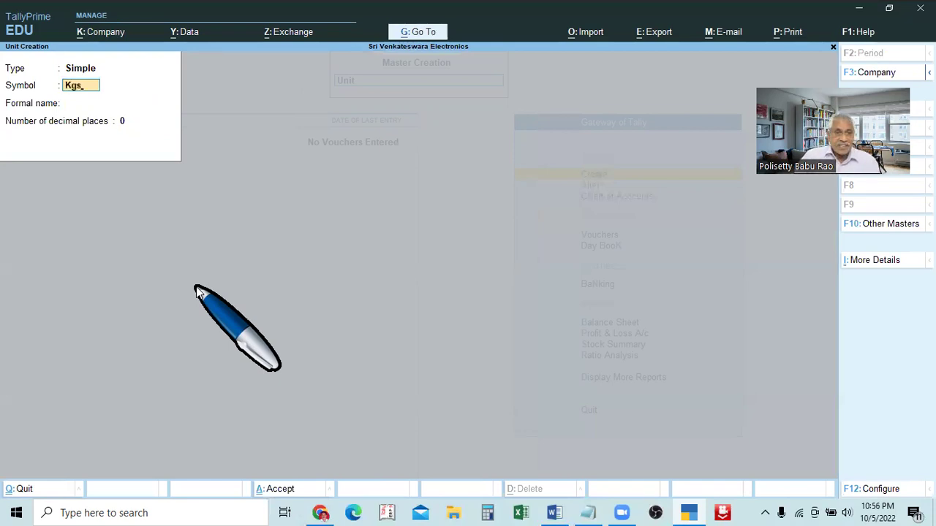
pyautogui.press('Return')
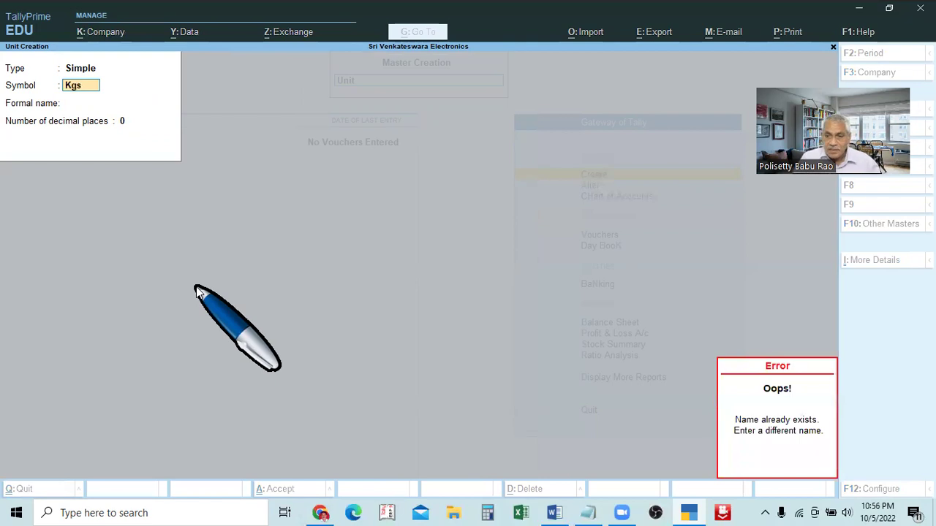
pyautogui.press('Escape')
pyautogui.press('Escape')
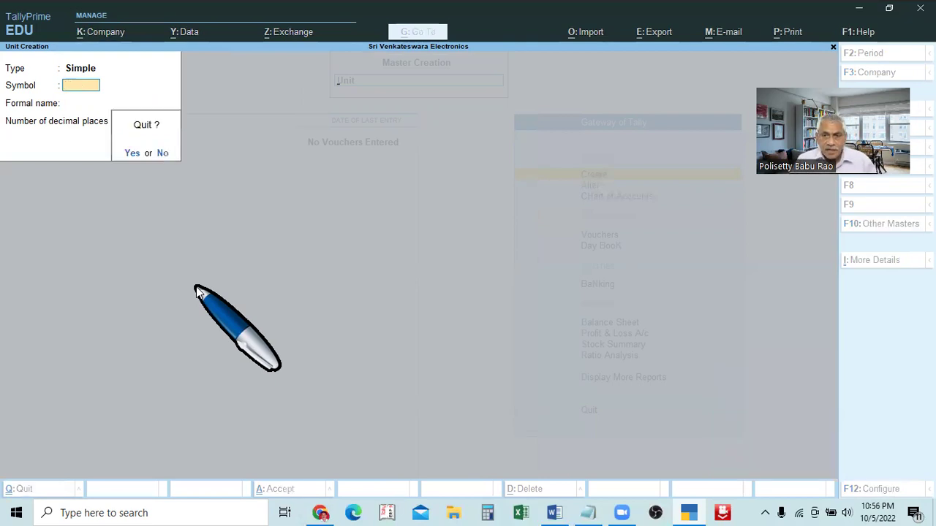
pyautogui.press('y')
pyautogui.press('Escape')
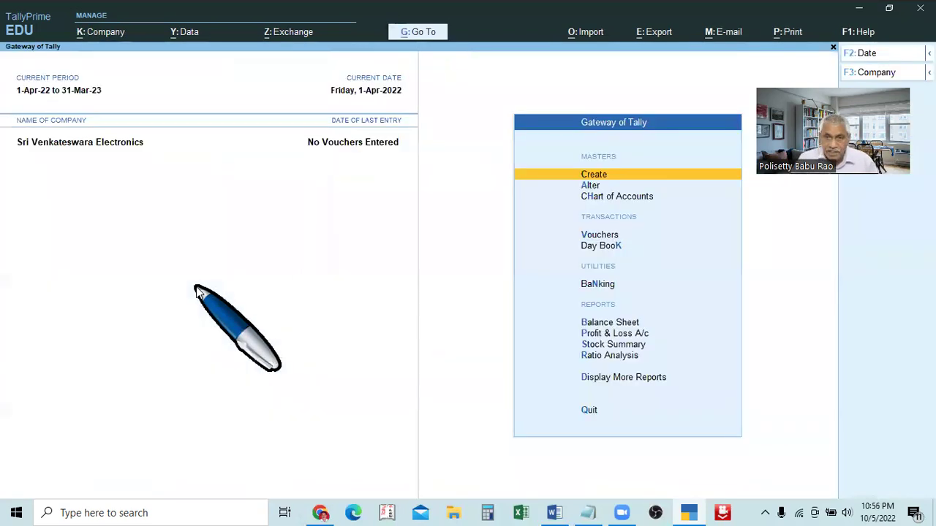
# - Open the Kgs unit for alteration and delete it
pyautogui.press('Down')
pyautogui.press('Return')
pyautogui.press('Down')
pyautogui.press('Down')
pyautogui.press('Down')
pyautogui.press('Down')
pyautogui.press('Down')
pyautogui.press('Down')
pyautogui.press('Down')
pyautogui.press('Return')
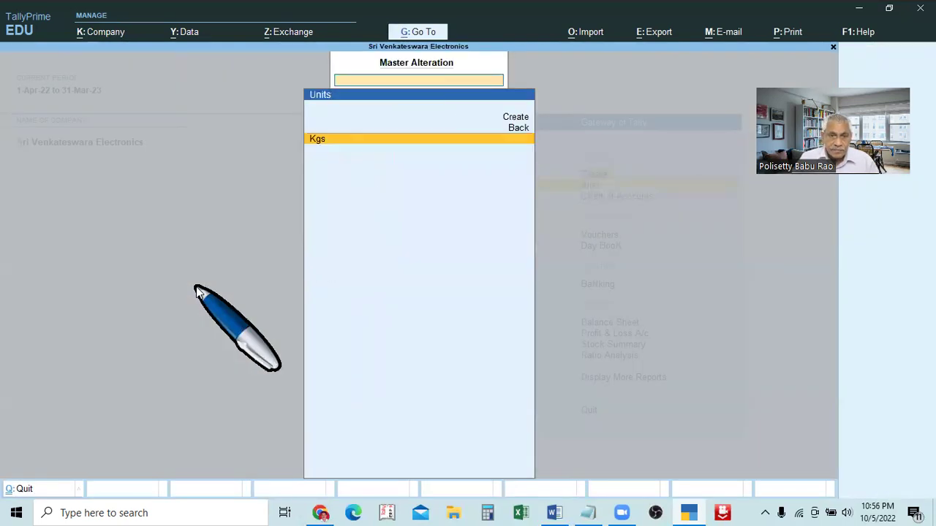
pyautogui.press('Return')
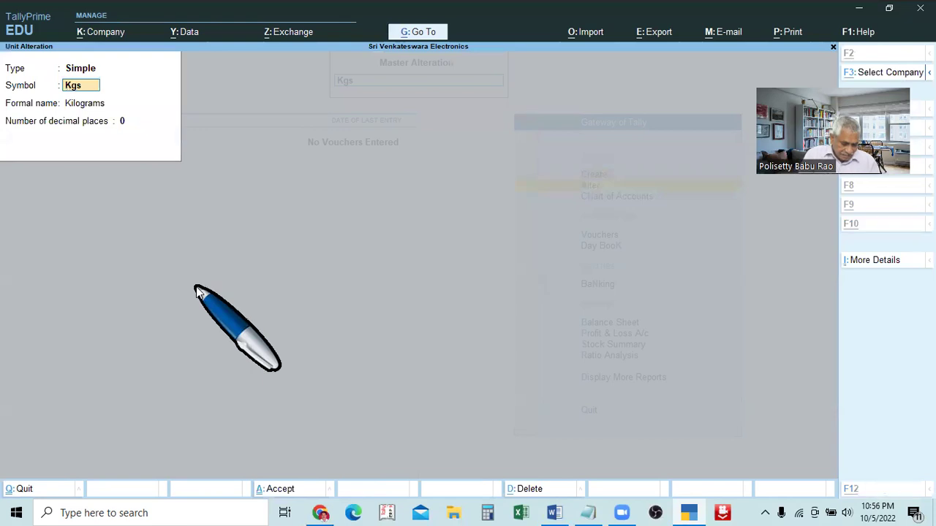
pyautogui.hotkey('alt', 'd')
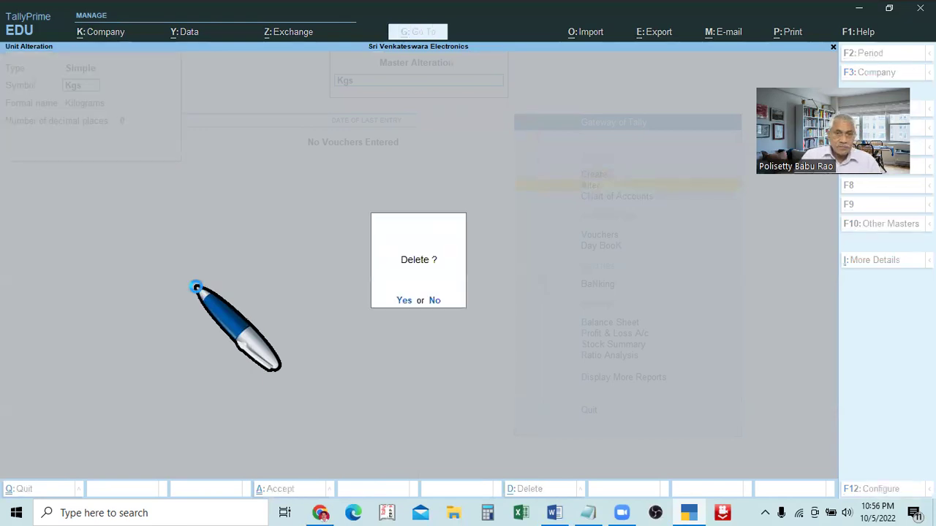
pyautogui.press('y')
# - Return to the Gateway of Tally and open a blank creation form for a Unit master
pyautogui.press('Escape')
pyautogui.press('Escape')
pyautogui.press('n')
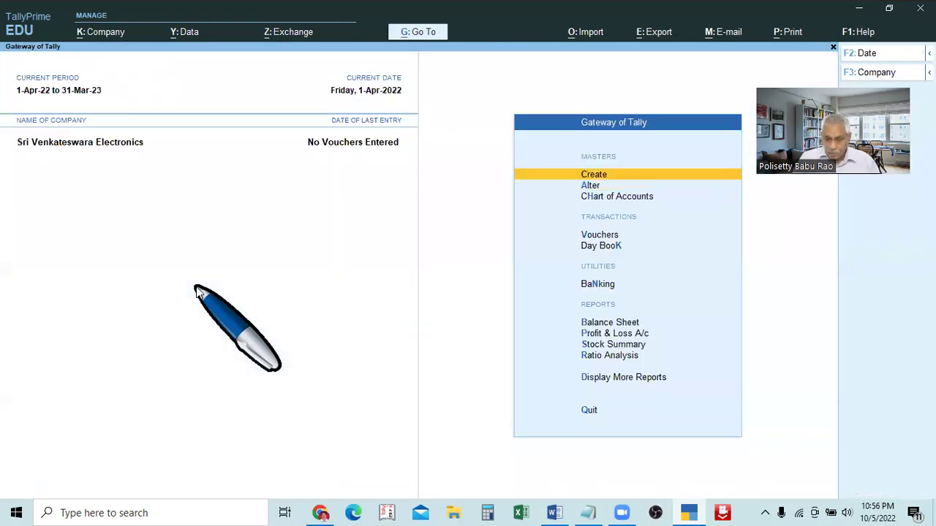
pyautogui.press('Return')
pyautogui.press('Down')
pyautogui.press('Down')
pyautogui.press('Down')
pyautogui.press('Down')
pyautogui.press('Down')
pyautogui.press('Down')
pyautogui.press('Down')
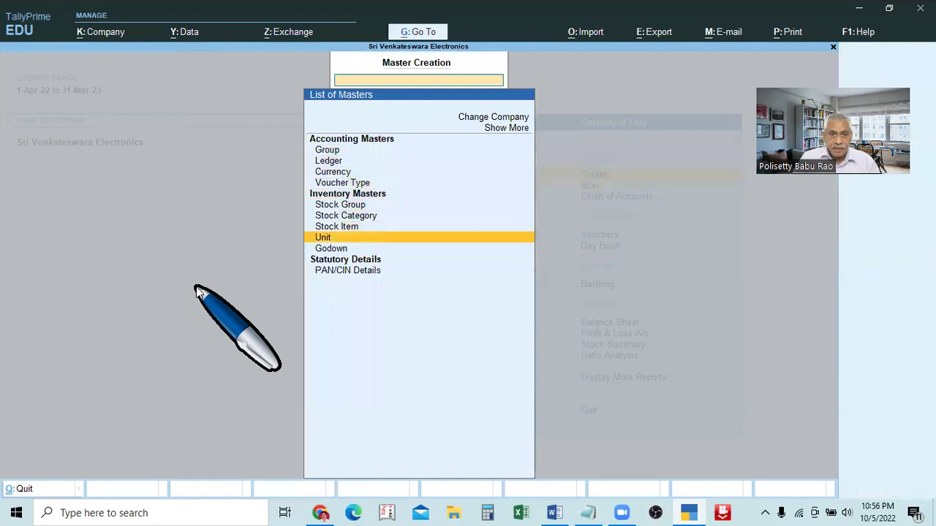
pyautogui.press('Return')
# - Create the simple unit with symbol Kgs, formal name Kilograms and 3 decimal places, and save it
pyautogui.write('Kgs')
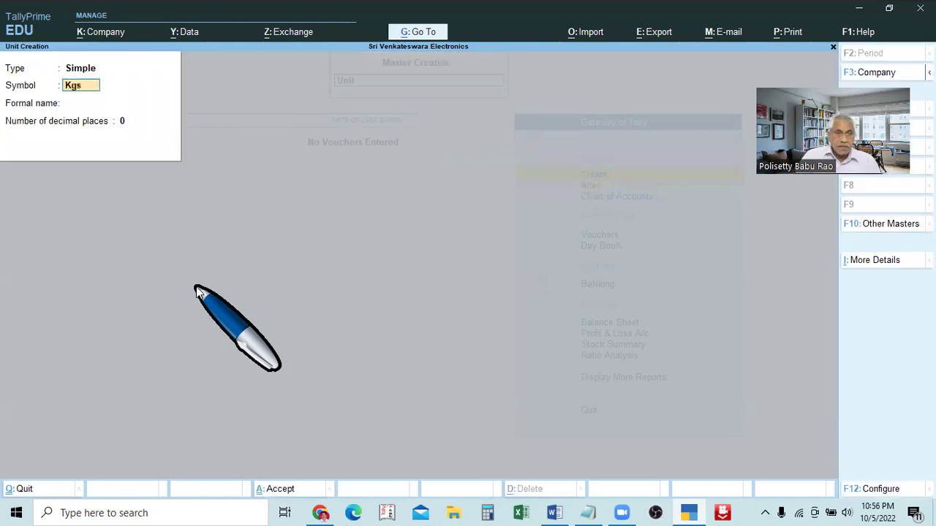
pyautogui.press('Return')
pyautogui.write('Kilograms')
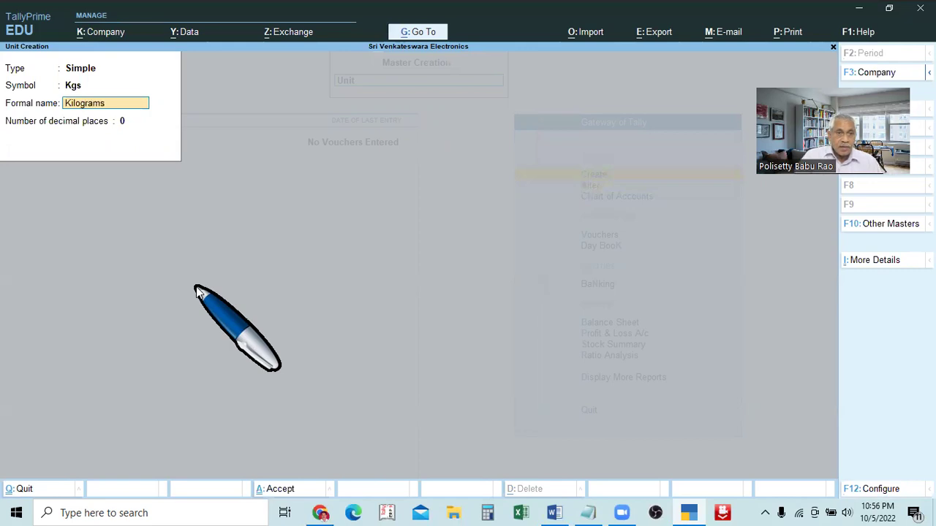
pyautogui.press('Return')
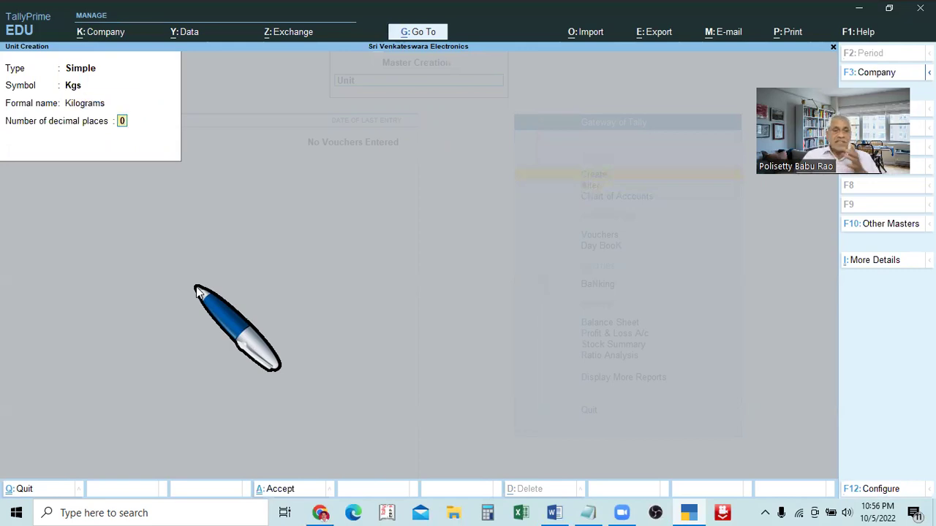
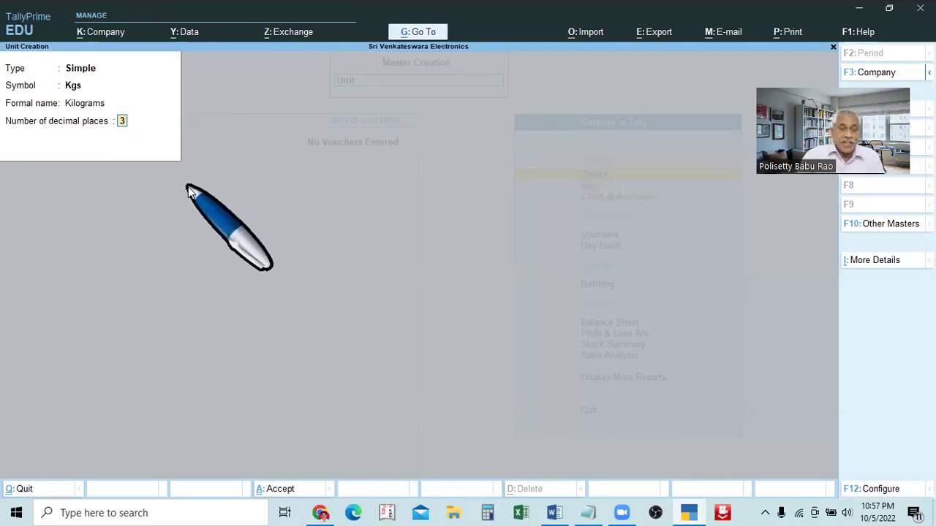
pyautogui.press('Return')
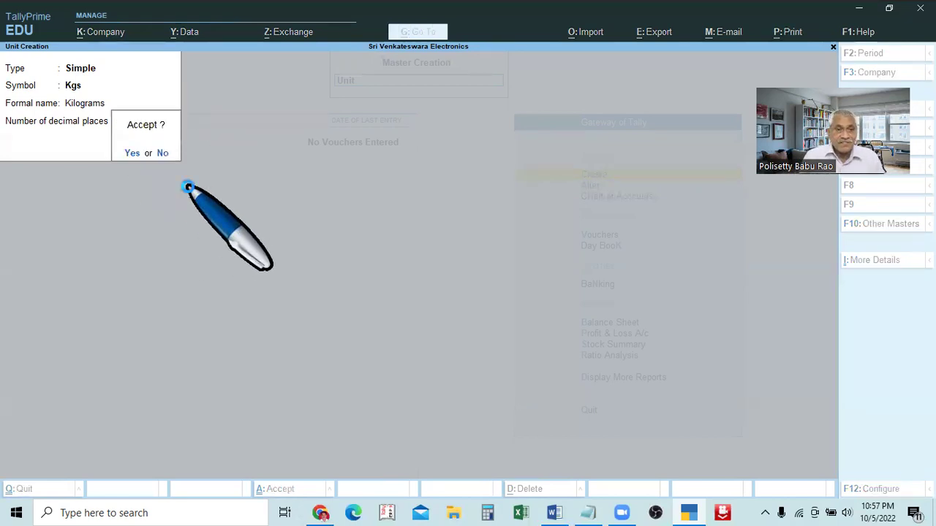
pyautogui.press('Return')
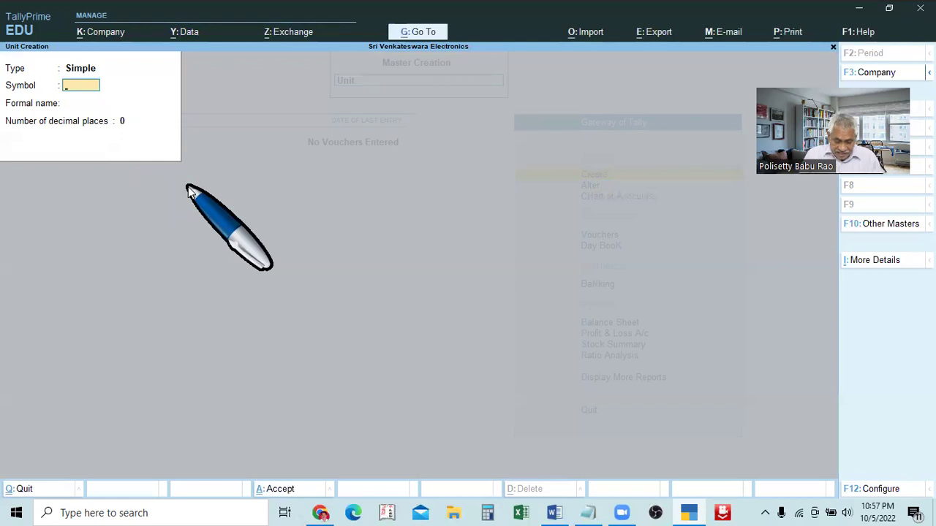
# - Create the simple unit with symbol Lts, formal name Liters and 2 decimal places, and save it
pyautogui.write('Lts')
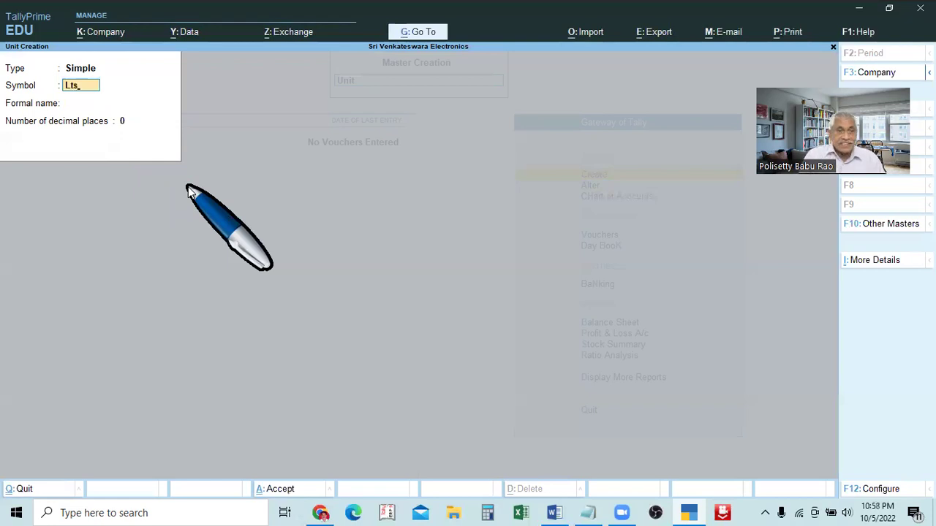
pyautogui.press('Return')
pyautogui.write('Liters')
pyautogui.press('Return')
pyautogui.write('2')
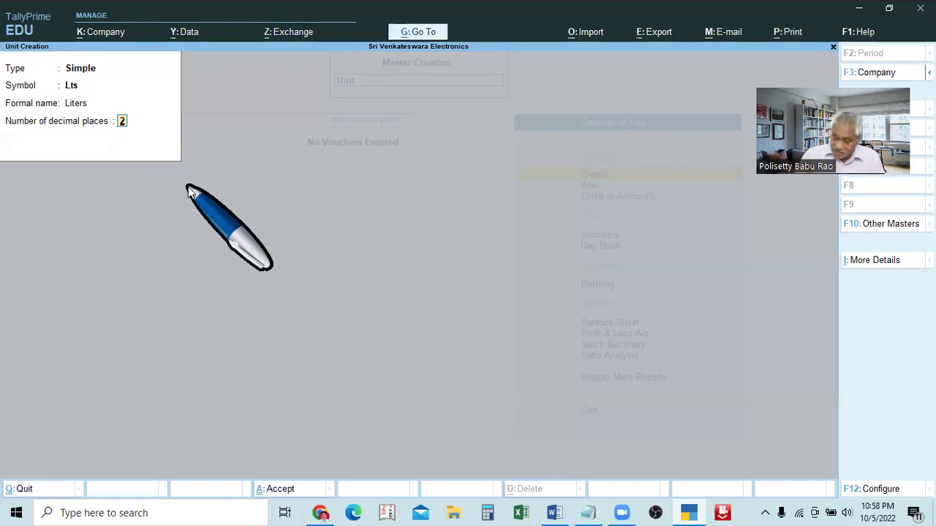
pyautogui.press('Return')
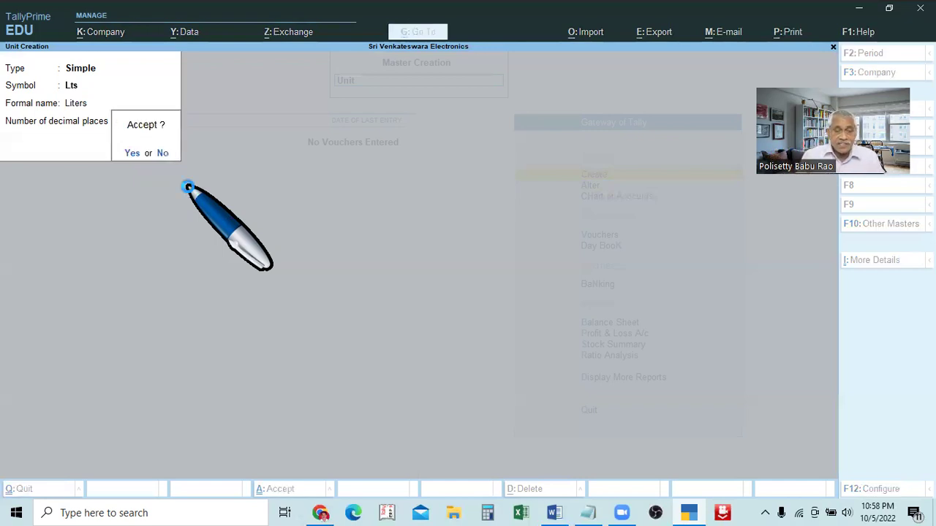
pyautogui.press('Return')
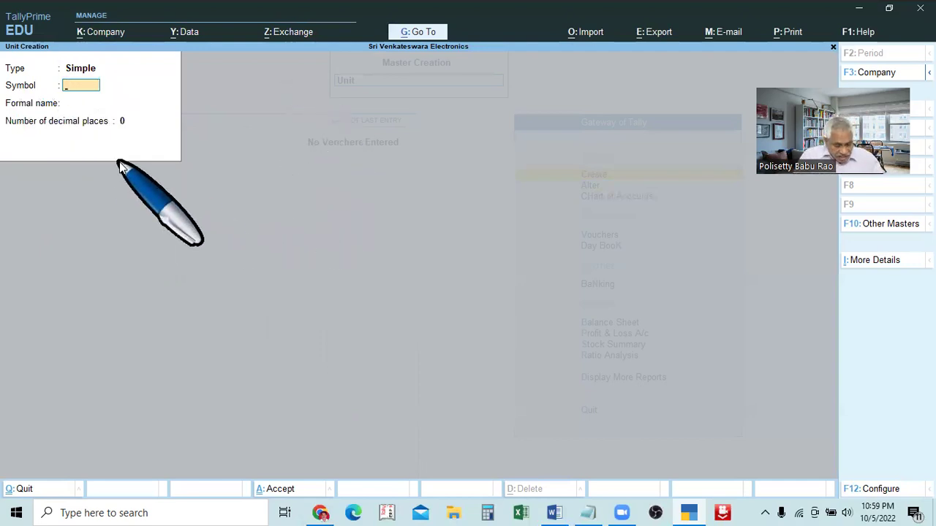
# - Leave unit creation and examine the units available for alteration in Master Alteration
pyautogui.press('Escape')
pyautogui.press('Escape')
pyautogui.press('Escape')
pyautogui.press('Escape')
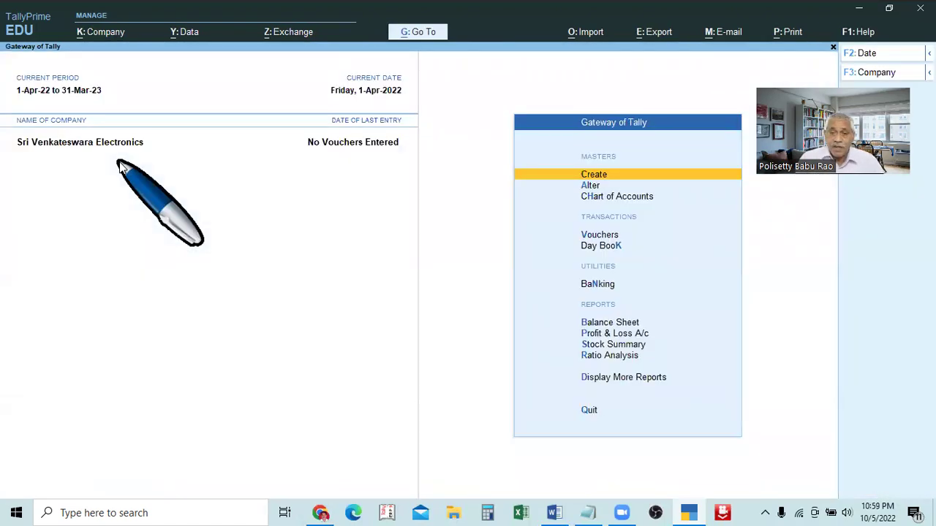
pyautogui.press('Down')
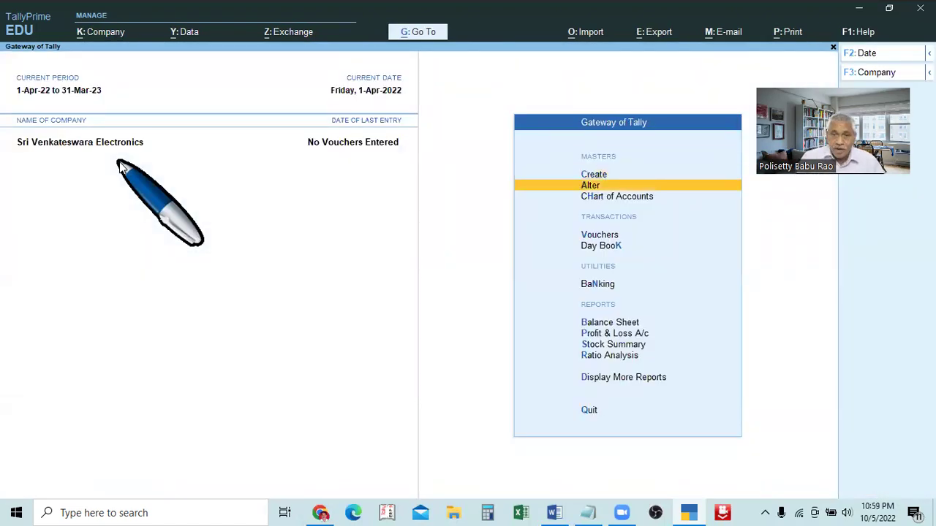
pyautogui.press('Return')
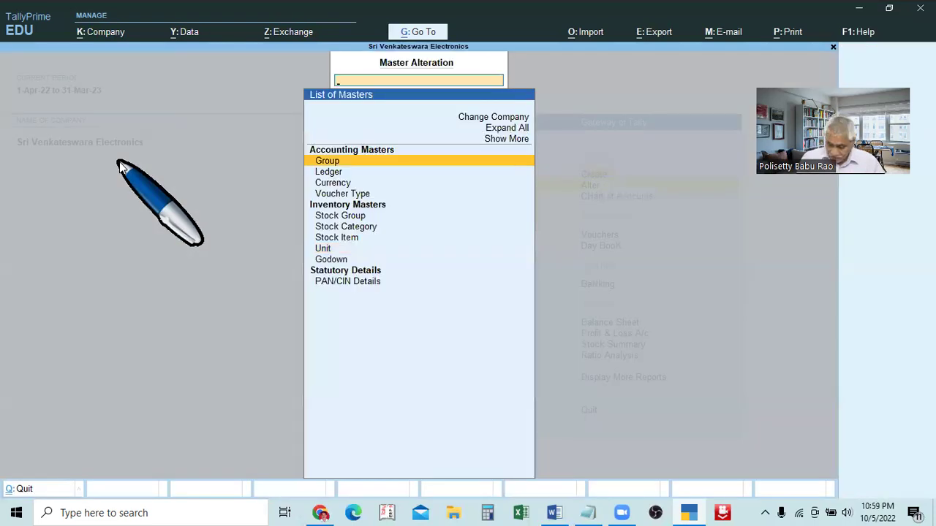
pyautogui.press('Down')
pyautogui.press('Down')
pyautogui.press('Down')
pyautogui.press('Down')
pyautogui.press('Down')
pyautogui.press('Down')
pyautogui.press('Down')
pyautogui.press('Return')
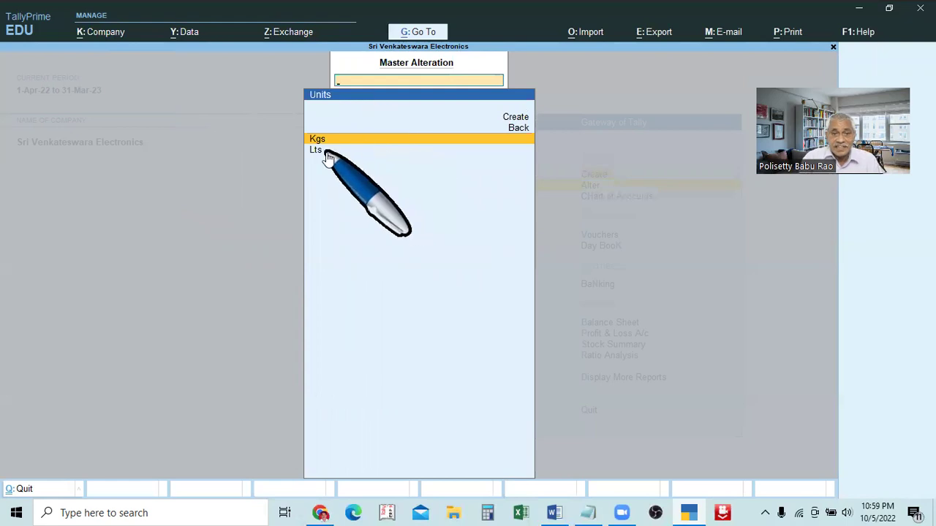
# - Leave Master Alteration and examine the List of Units in the Chart of Accounts
pyautogui.press('Escape')
pyautogui.press('Escape')
pyautogui.press('Down')
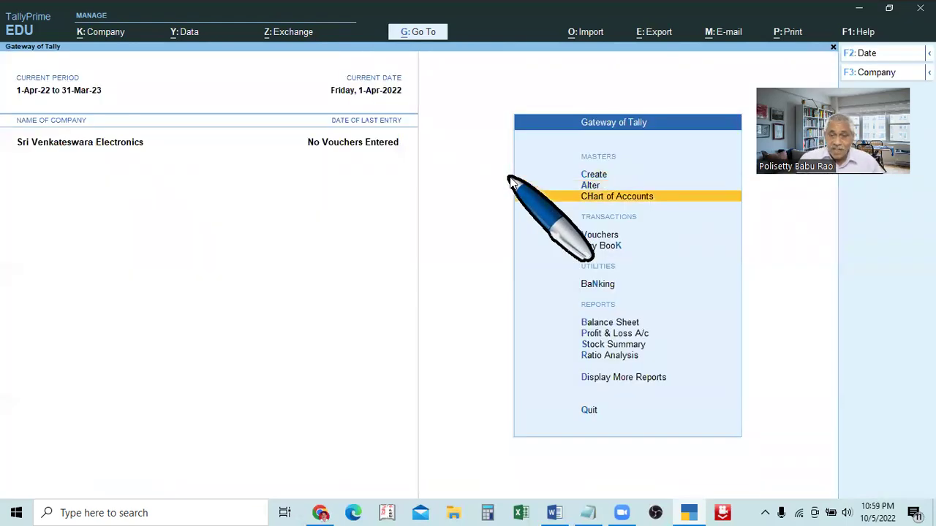
pyautogui.press('Return')
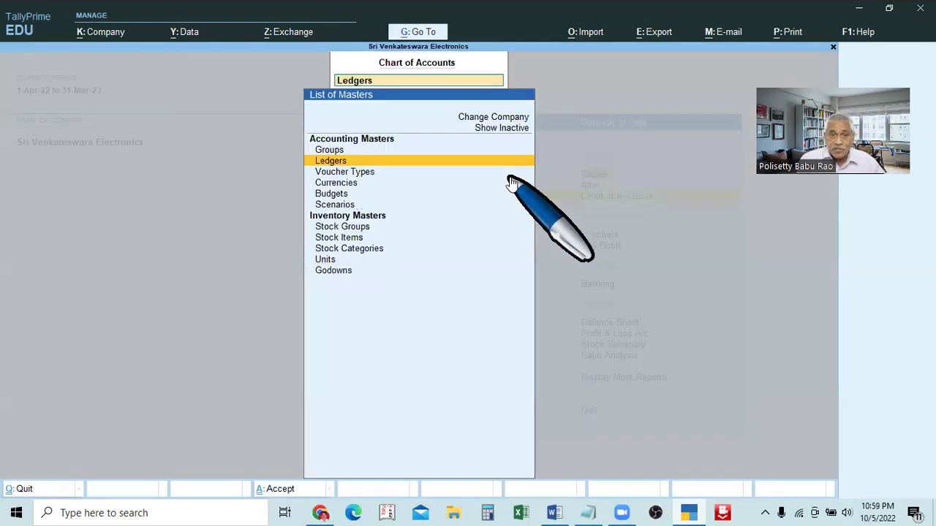
pyautogui.press('Down')
pyautogui.press('Down')
pyautogui.press('Down')
pyautogui.press('Down')
pyautogui.press('Down')
pyautogui.press('Down')
pyautogui.press('Down')
pyautogui.press('Down')
pyautogui.press('Down')
pyautogui.press('Return')
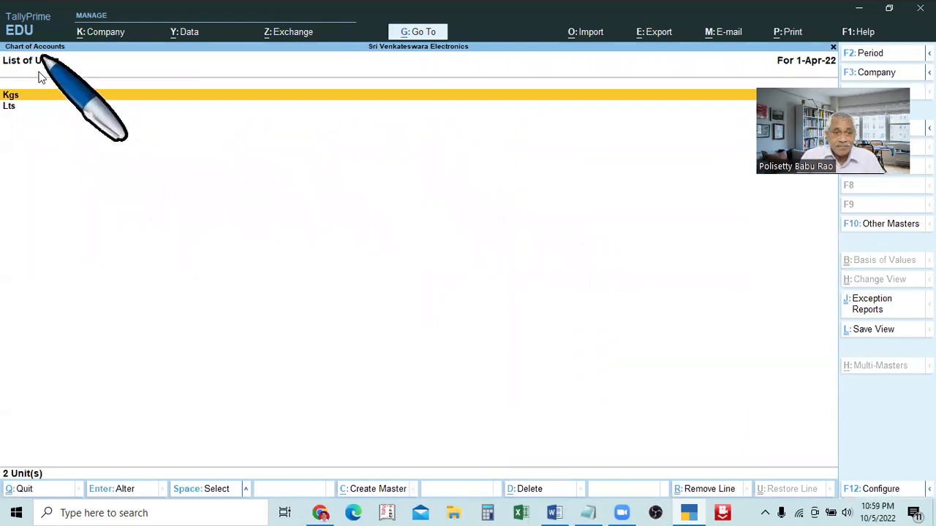
# - Return to the Gateway of Tally and review the units offered in Master Alteration once more
pyautogui.press('Escape')
pyautogui.press('Escape')
pyautogui.press('Escape')
pyautogui.press('Escape')
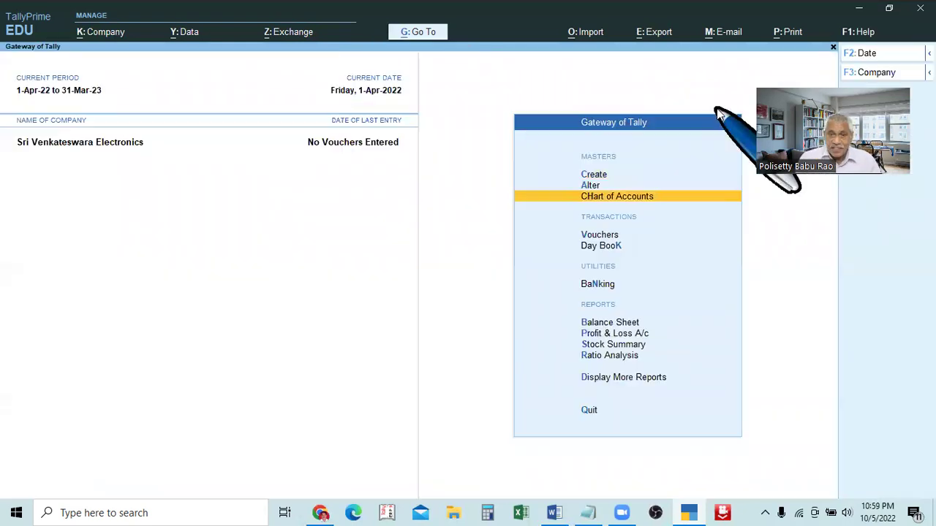
pyautogui.press('Down')
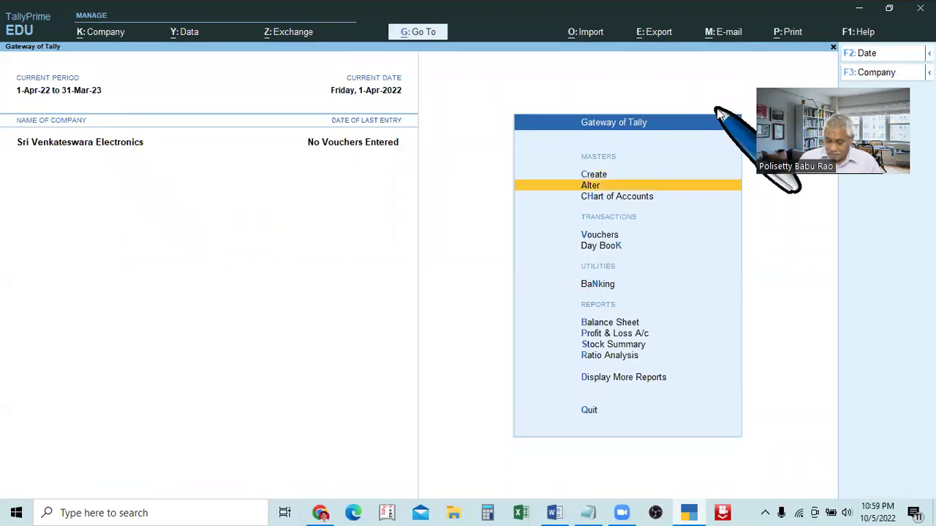
pyautogui.press('Return')
pyautogui.press('Down')
pyautogui.press('Down')
pyautogui.press('Down')
pyautogui.press('Down')
pyautogui.press('Down')
pyautogui.press('Down')
pyautogui.press('Down')
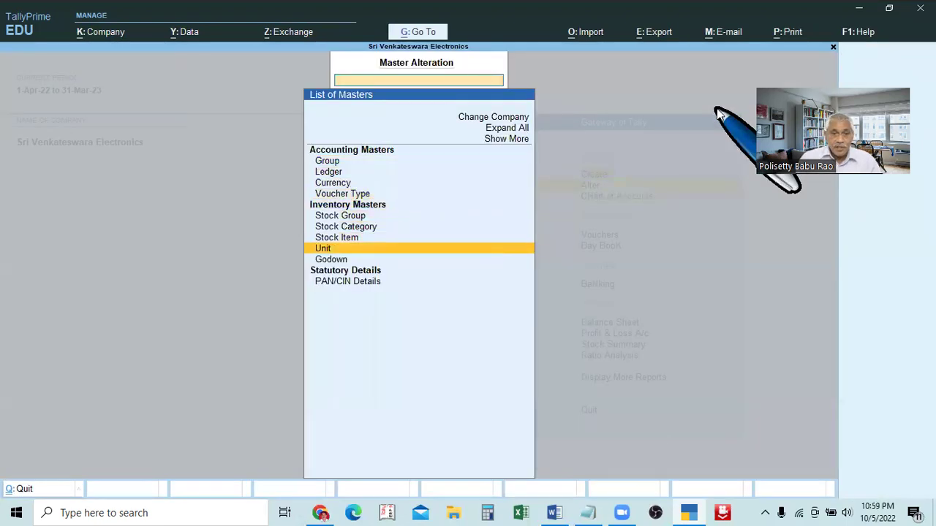
pyautogui.press('Return')
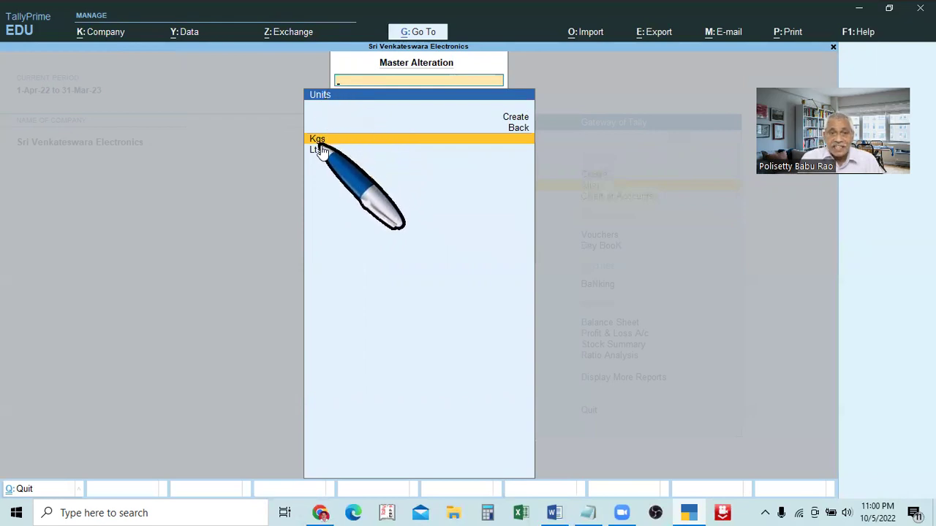
# - Review the List of Units in the Chart of Accounts again and return to the Gateway of Tally
pyautogui.press('Escape')
pyautogui.press('Escape')
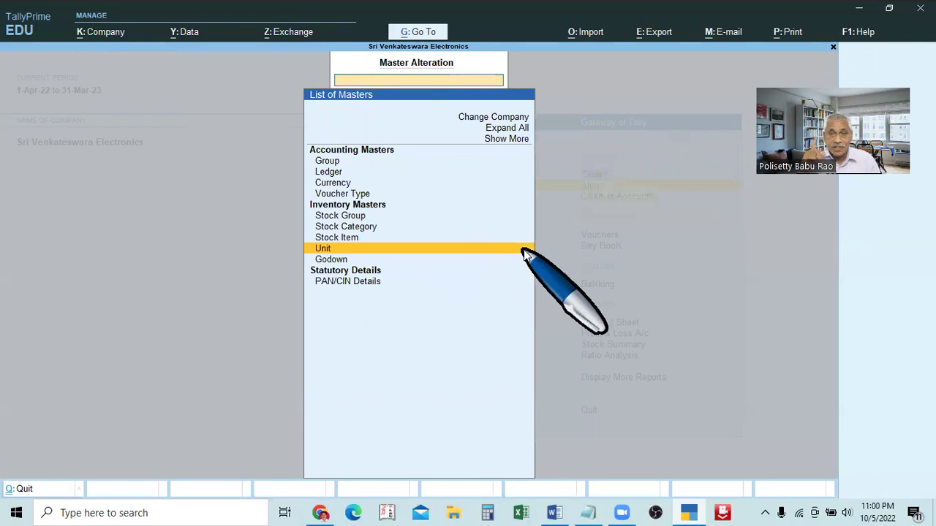
pyautogui.press('Down')
pyautogui.press('Return')
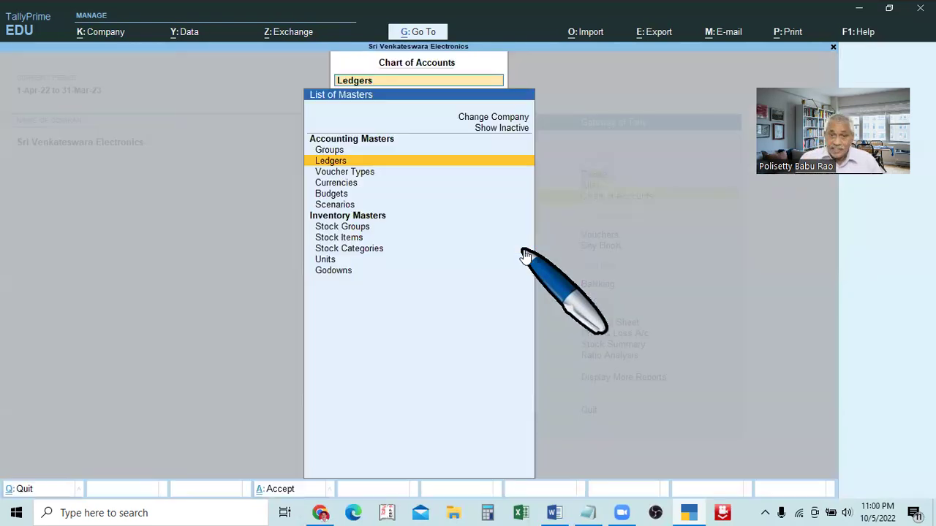
pyautogui.press('Down')
pyautogui.press('Down')
pyautogui.press('Down')
pyautogui.press('Down')
pyautogui.press('Down')
pyautogui.press('Down')
pyautogui.press('Down')
pyautogui.press('Down')
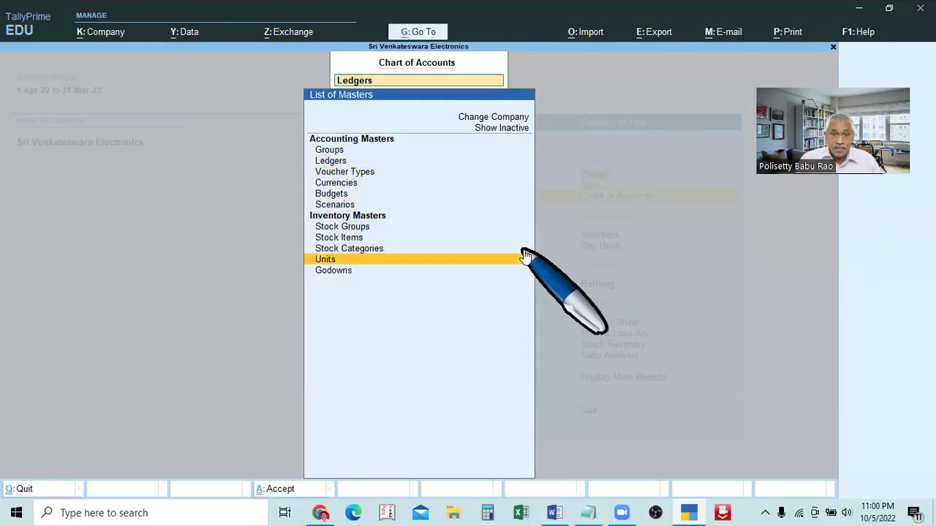
pyautogui.press('Return')
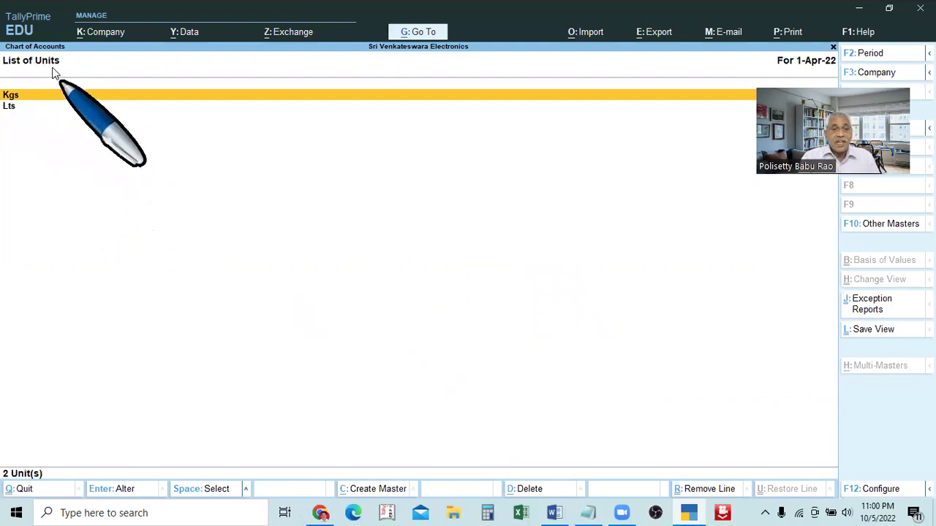
pyautogui.press('Escape')
pyautogui.press('Escape')
pyautogui.press('Escape')
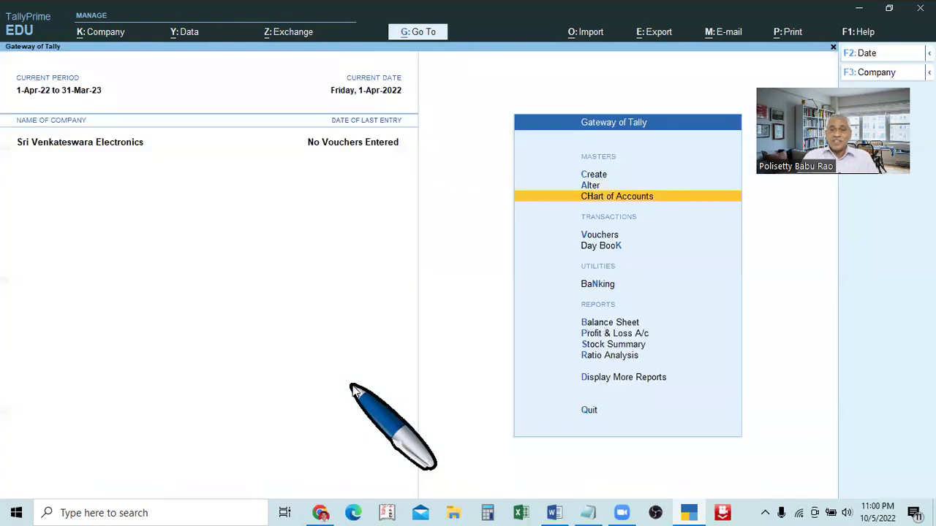
pyautogui.press('n')
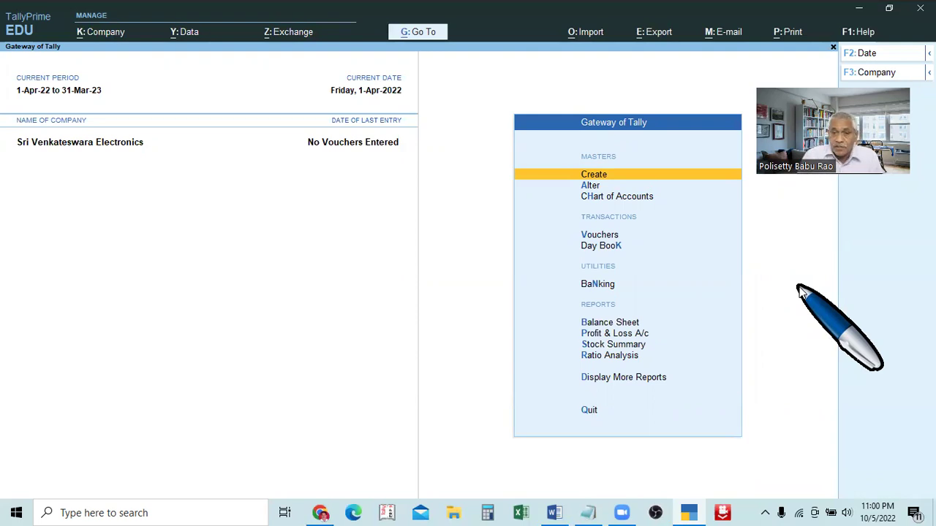
pyautogui.press('Down')
pyautogui.press('Up')
pyautogui.press('Return')
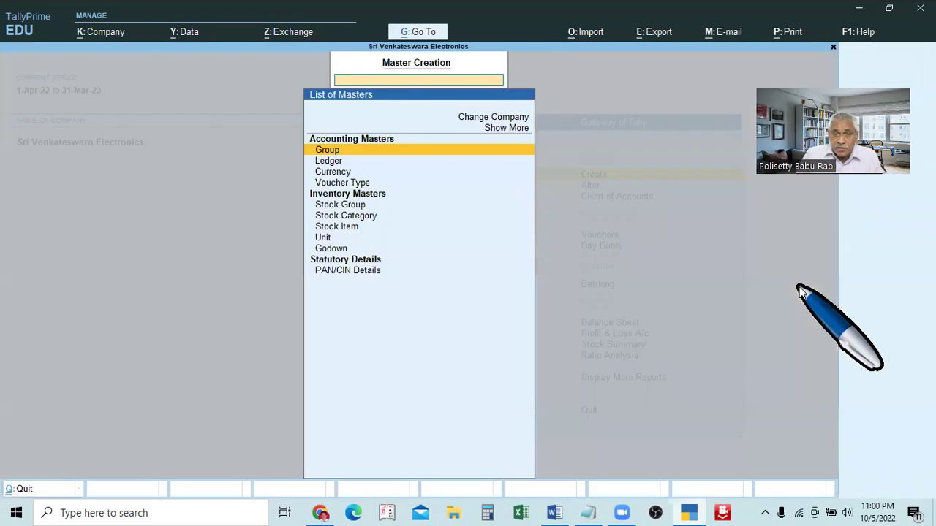
pyautogui.press('Escape')
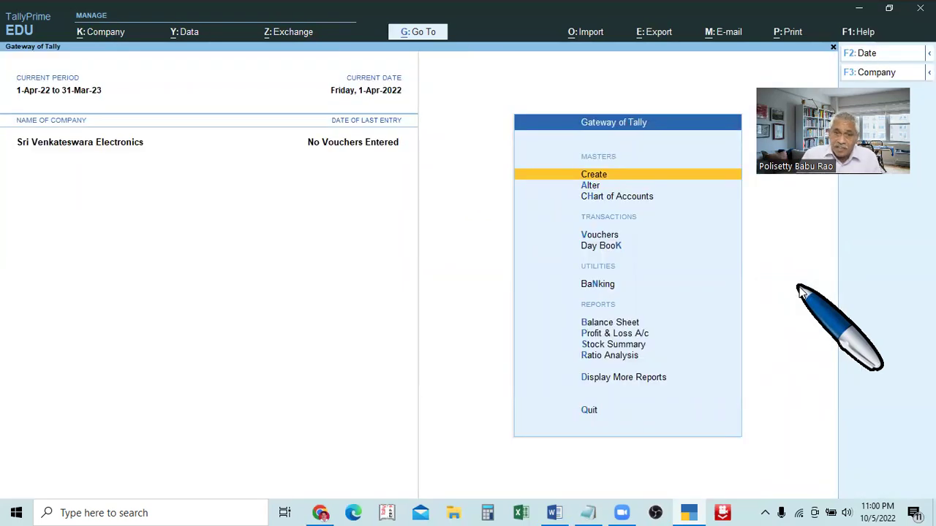
# - Examine the List of Units in the Chart of Accounts and return to the Gateway of Tally
pyautogui.press('Down')
pyautogui.press('Down')
pyautogui.press('Return')
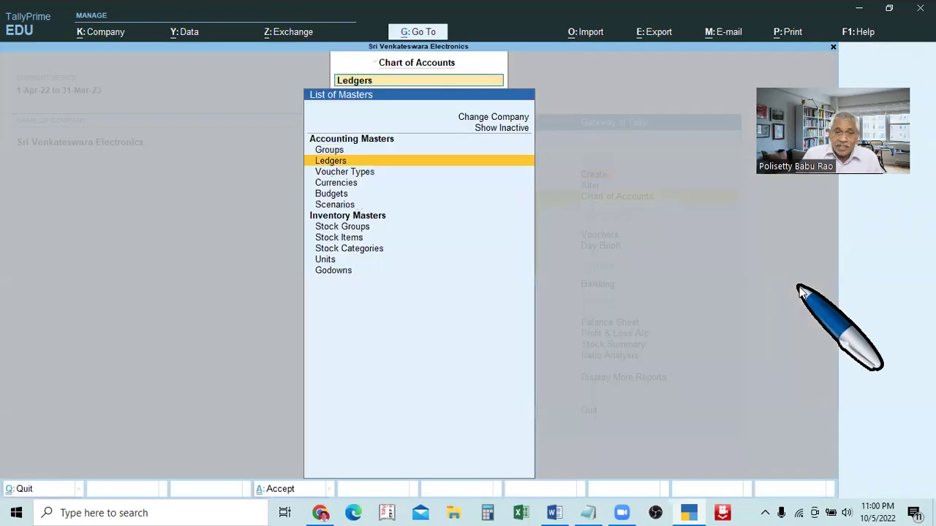
pyautogui.press('Down')
pyautogui.press('Down')
pyautogui.press('Down')
pyautogui.press('Down')
pyautogui.press('Down')
pyautogui.press('Down')
pyautogui.press('Down')
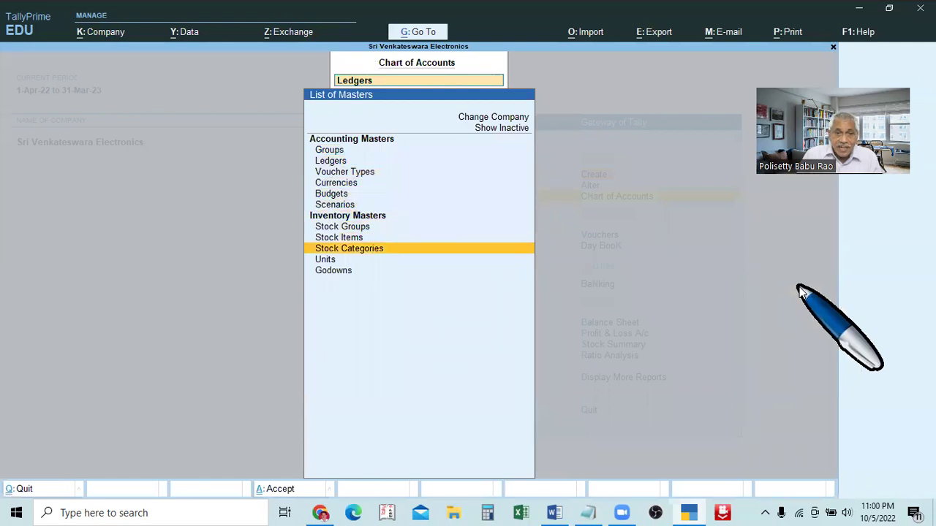
pyautogui.press('Down')
pyautogui.press('Return')
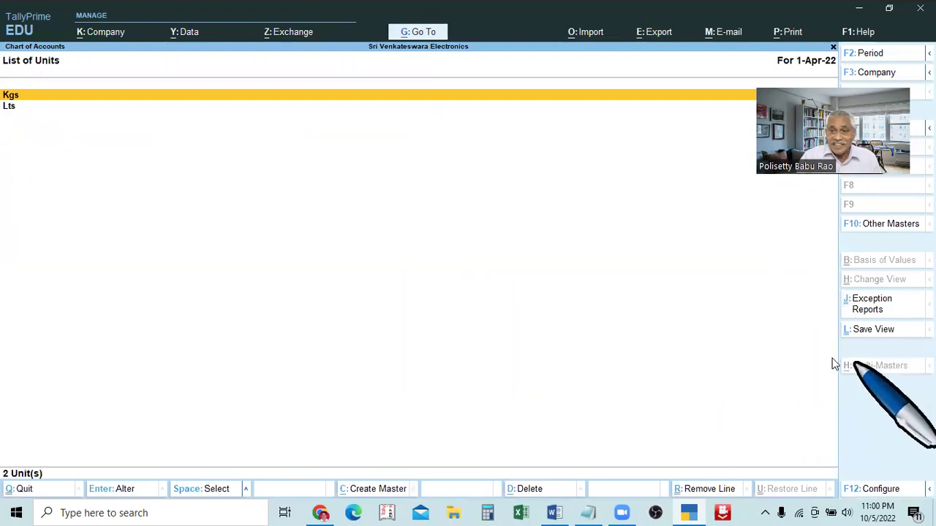
pyautogui.press('Escape')
pyautogui.press('Escape')
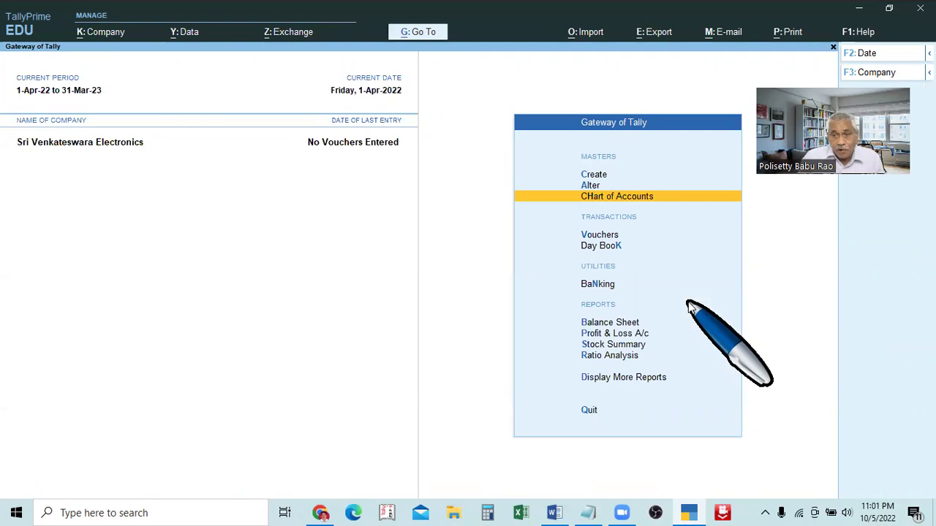
pyautogui.press('Up')
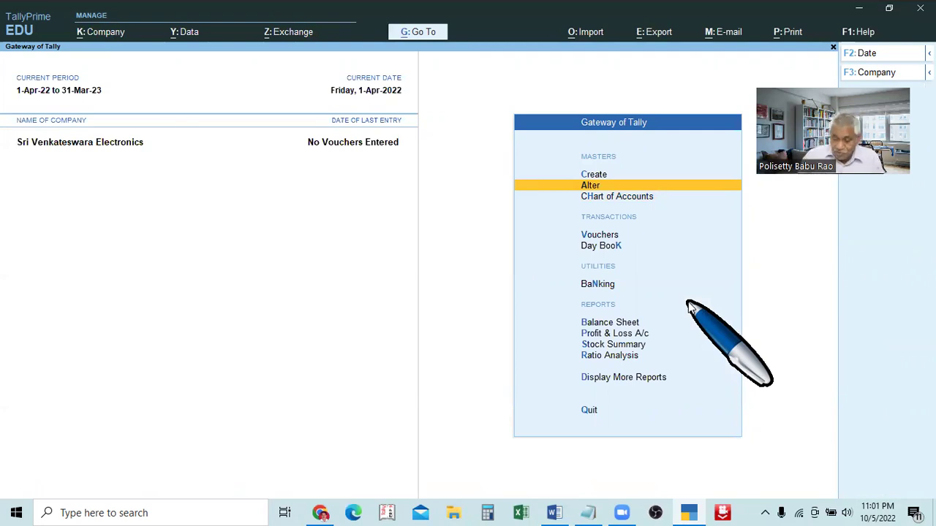
pyautogui.press('Down')
pyautogui.press('Return')
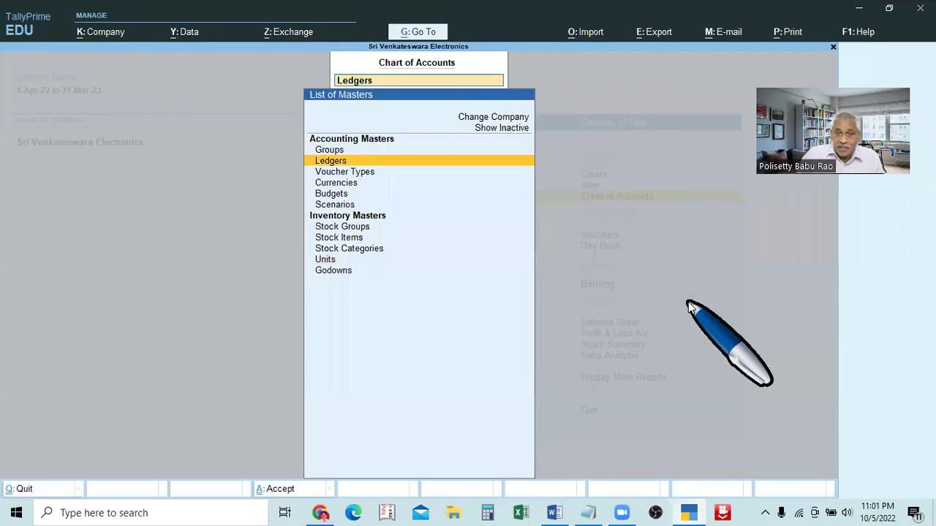
pyautogui.press('BackSpace')
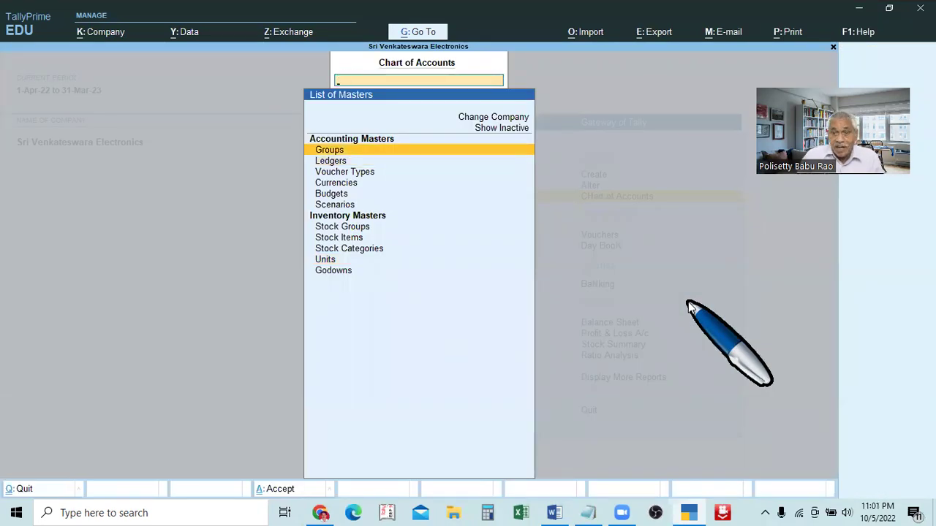
pyautogui.press('Escape')
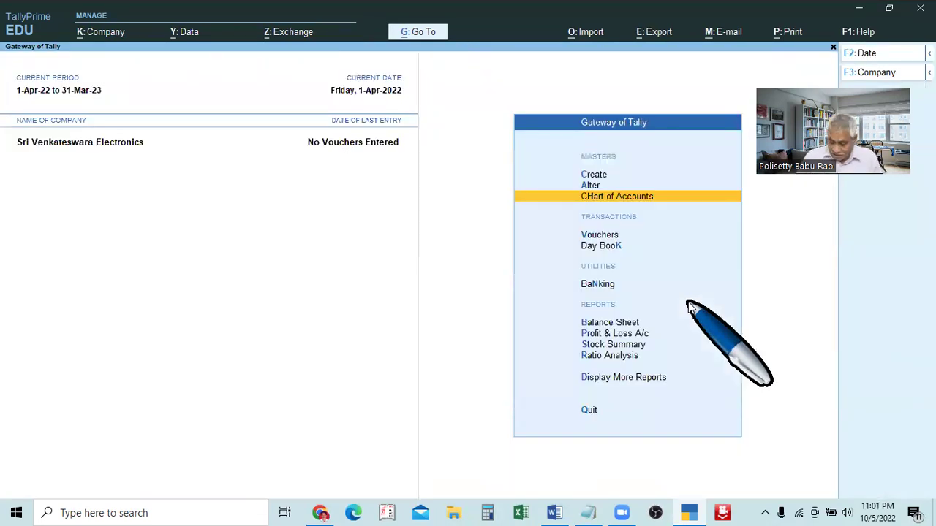
# - Delete the Lts unit through Master Alteration and return to the Gateway of Tally
pyautogui.press('Up')
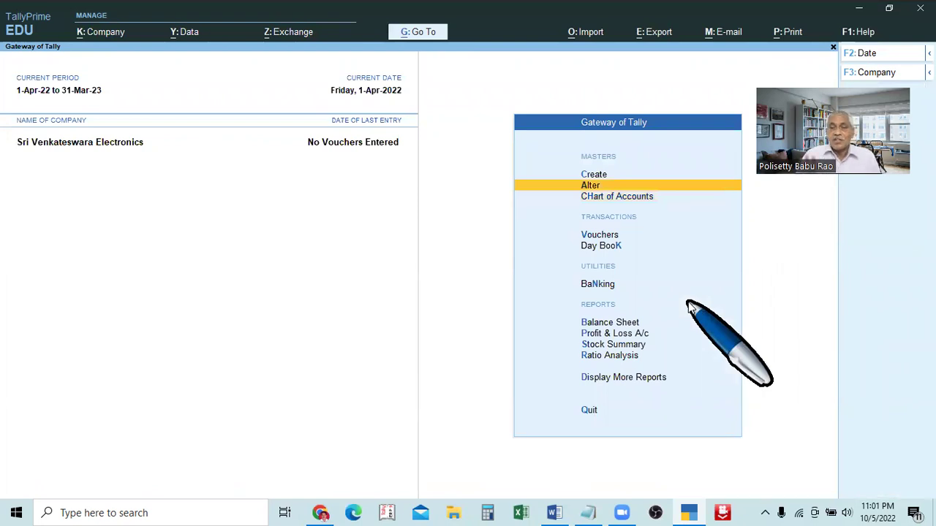
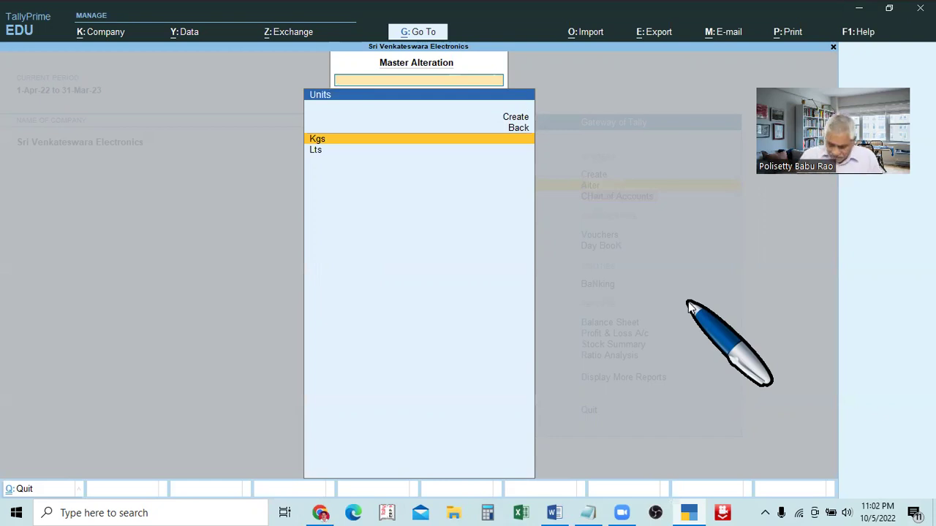
pyautogui.press('Down')
pyautogui.press('Return')
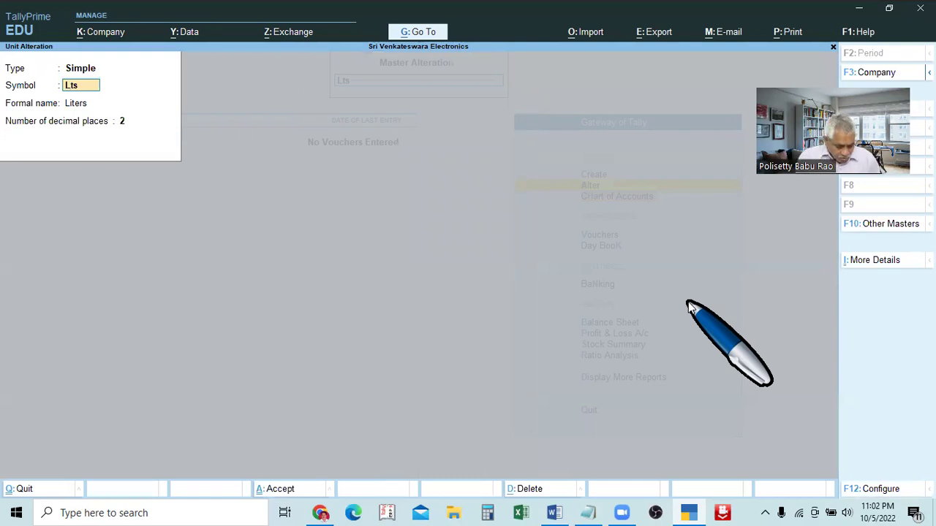
pyautogui.press('alt')
pyautogui.hotkey('alt', 'd')
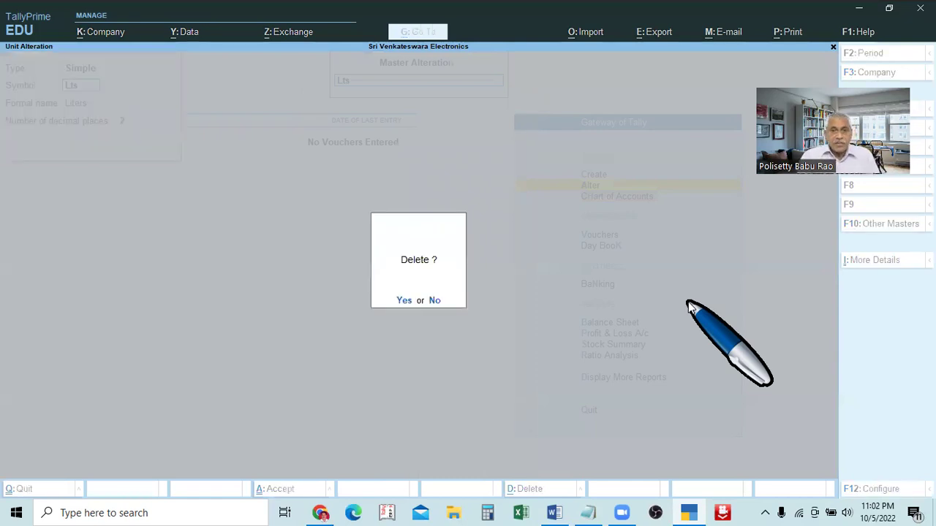
pyautogui.press('y')
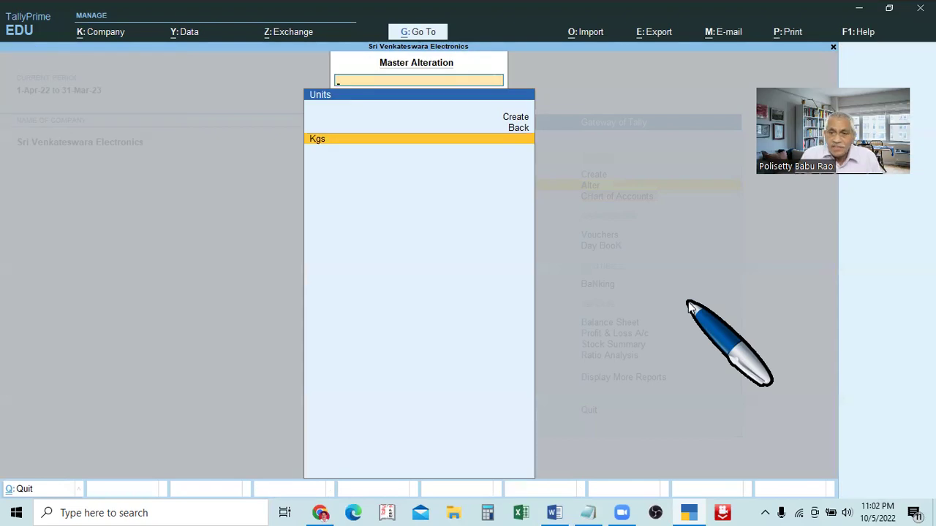
pyautogui.press('Escape')
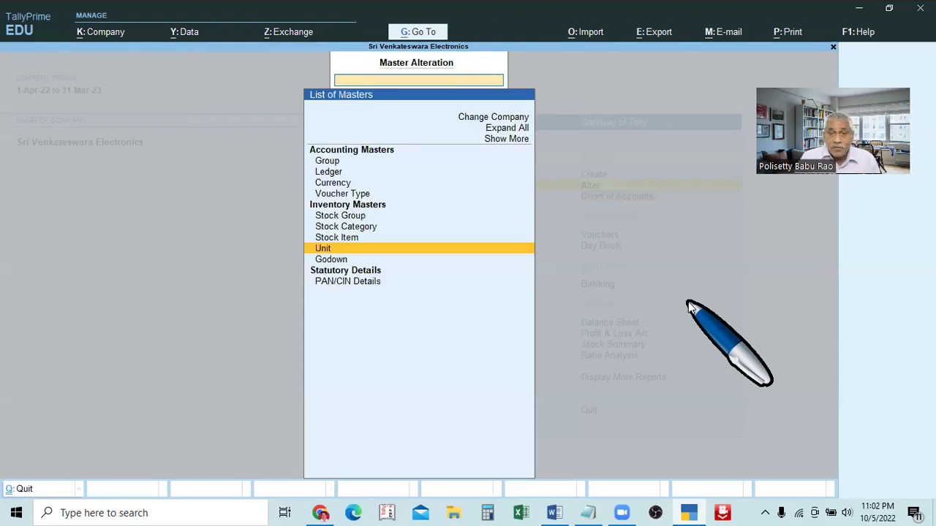
pyautogui.press('Escape')
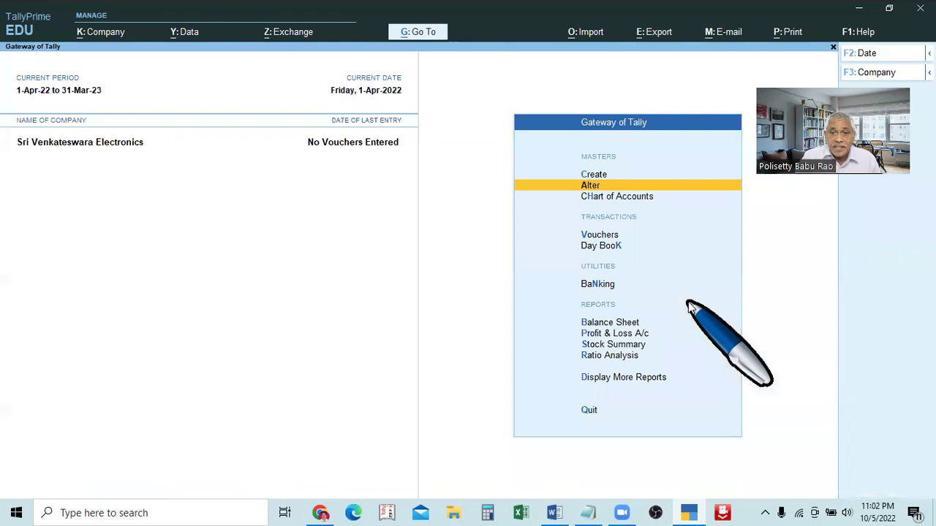
# - Try to create a new simple unit with the symbol Kgs and the formal name Kilograms
pyautogui.press('Up')
pyautogui.press('Up')
pyautogui.press('Down')
pyautogui.press('Down')
pyautogui.press('Down')
pyautogui.press('Up')
pyautogui.press('Up')
pyautogui.press('Return')
pyautogui.press('Down')
pyautogui.press('Down')
pyautogui.press('Down')
pyautogui.press('Down')
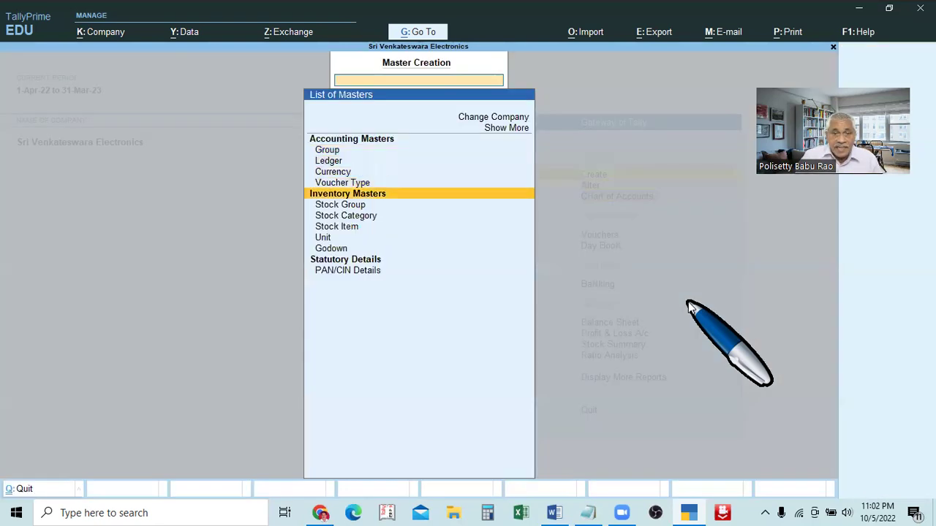
pyautogui.press('Down')
pyautogui.press('Down')
pyautogui.press('Return')
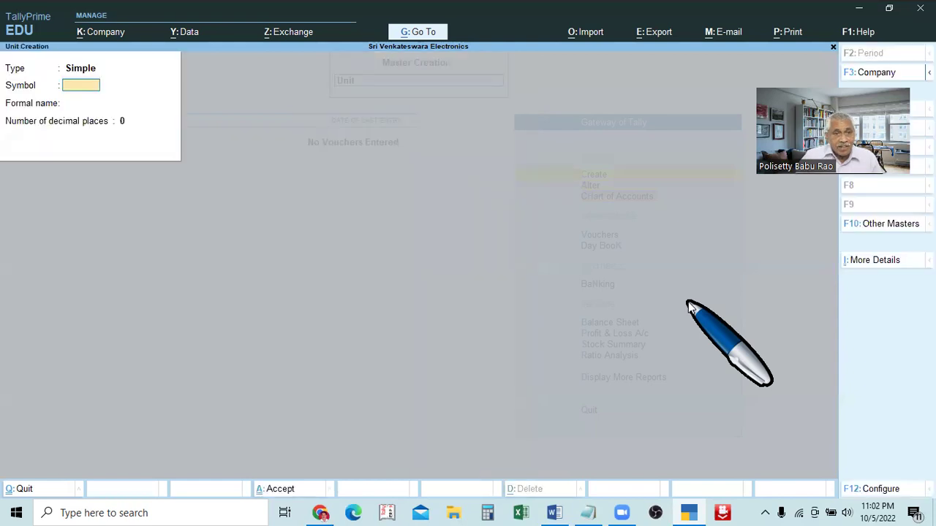
pyautogui.write('Kgs')
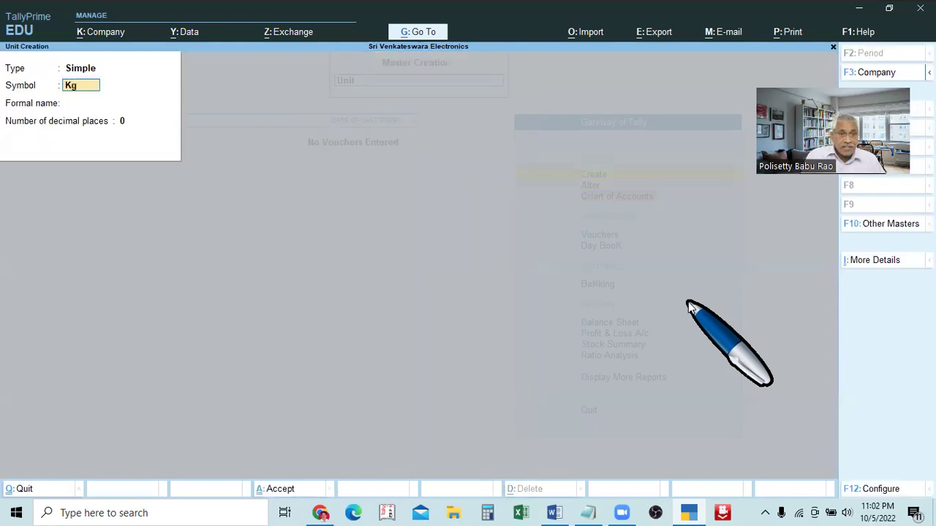
pyautogui.press('Return')
pyautogui.write('Koi')
pyautogui.press('BackSpace')
pyautogui.press('BackSpace')
pyautogui.write('ilograms')
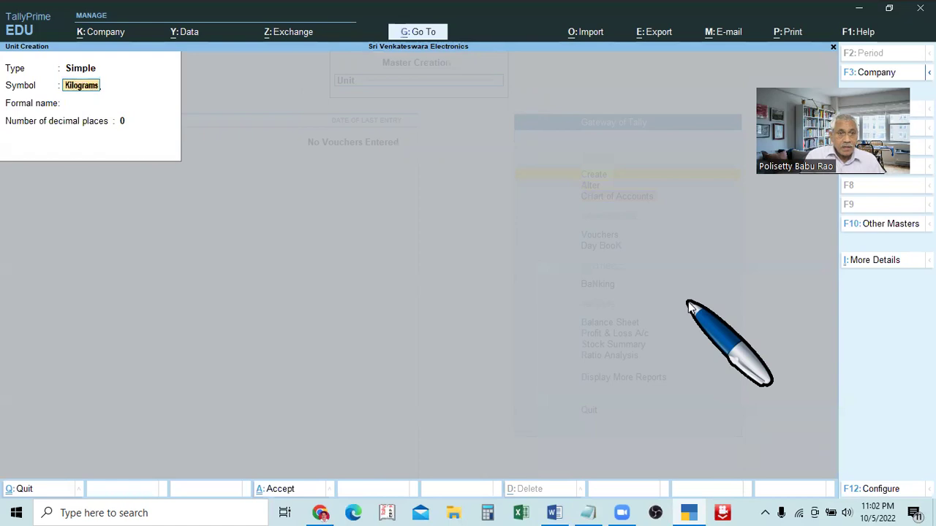
pyautogui.press('Return')
pyautogui.press('BackSpace')
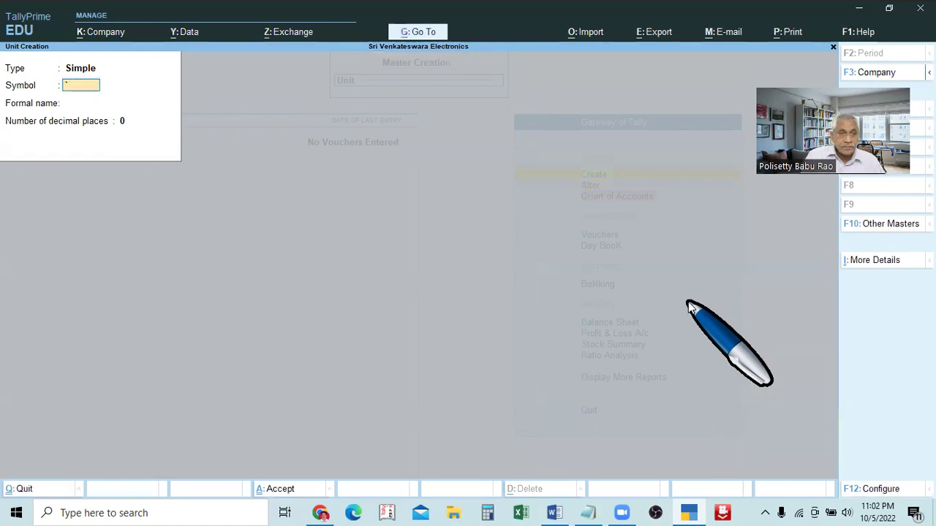
# - Try the symbol Kgs again for the new unit and leave unit creation without saving
pyautogui.write('Kgs')
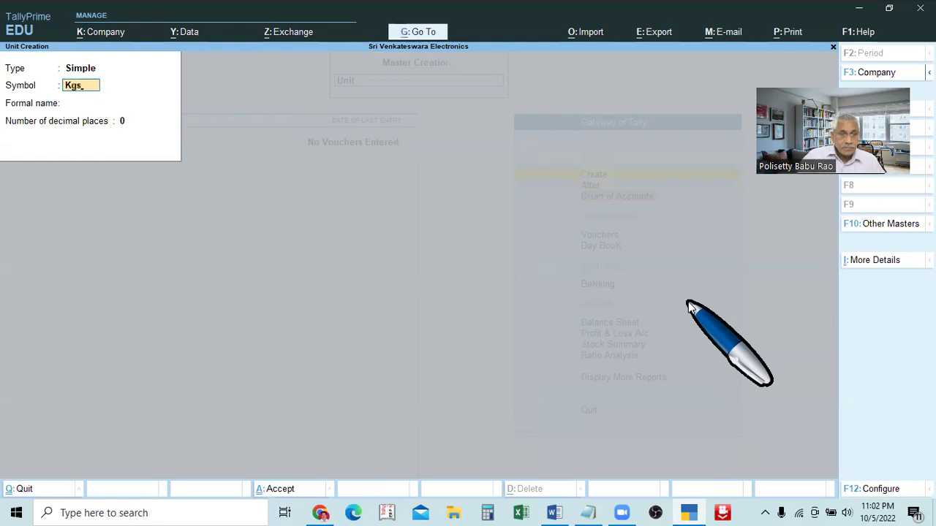
pyautogui.press('Return')
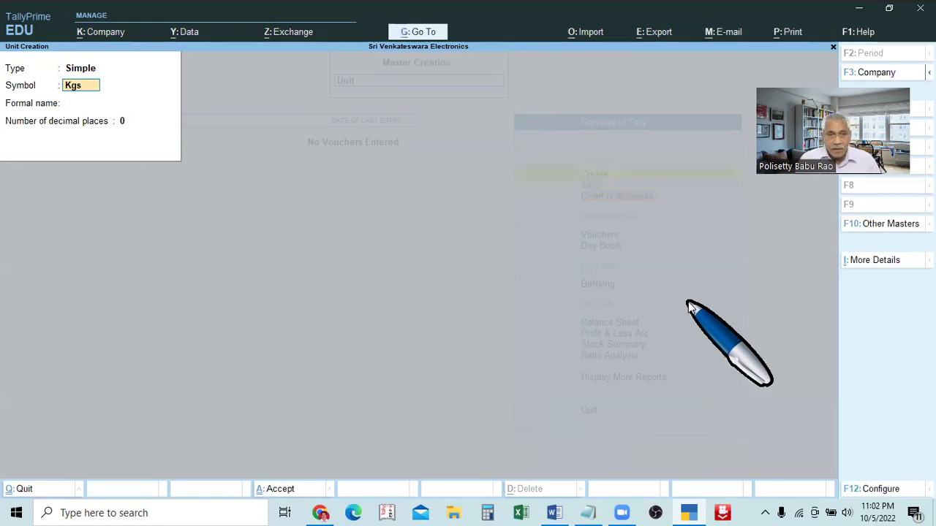
pyautogui.press('BackSpace')
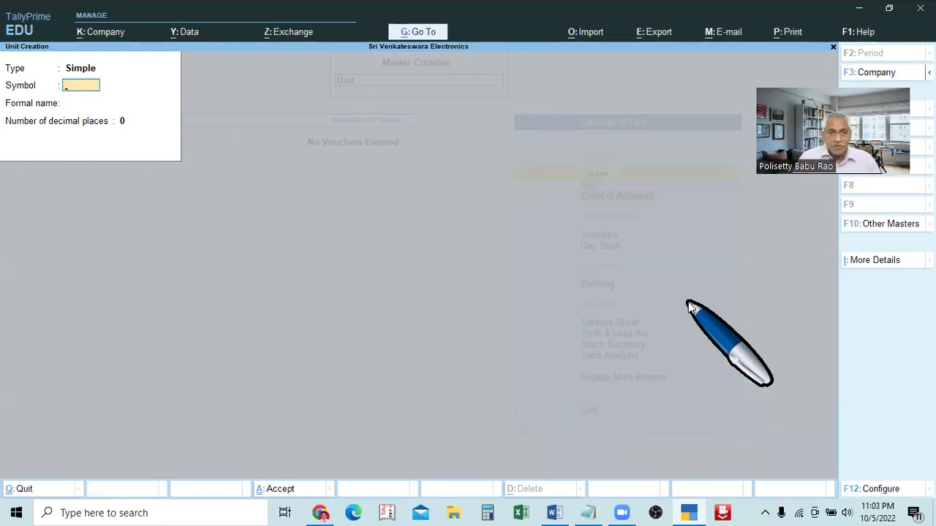
pyautogui.press('Escape')
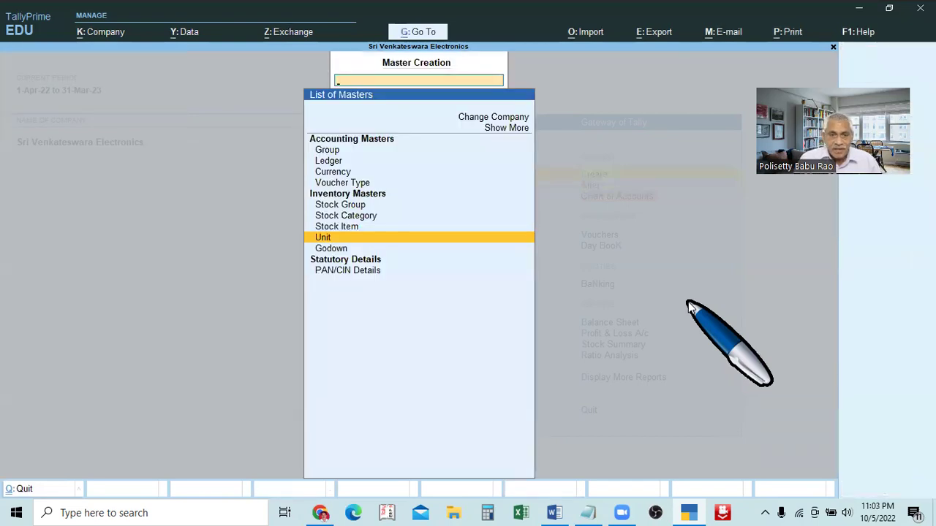
pyautogui.press('Escape')
# - Check which units are available for alteration in Master Alteration and return to the Gateway of Tally
pyautogui.press('Down')
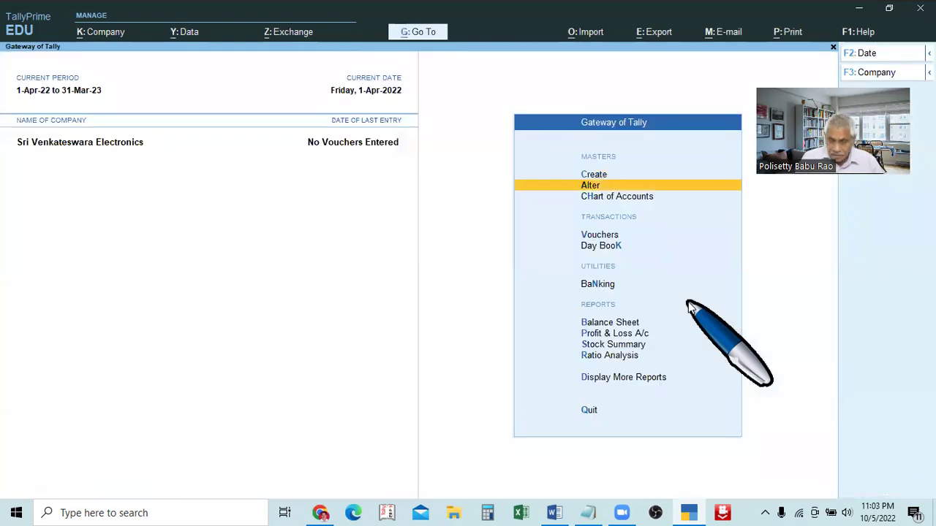
pyautogui.press('Return')
pyautogui.press('Down')
pyautogui.press('Down')
pyautogui.press('Down')
pyautogui.press('Down')
pyautogui.press('Down')
pyautogui.press('Down')
pyautogui.press('Down')
pyautogui.press('Down')
pyautogui.press('Return')
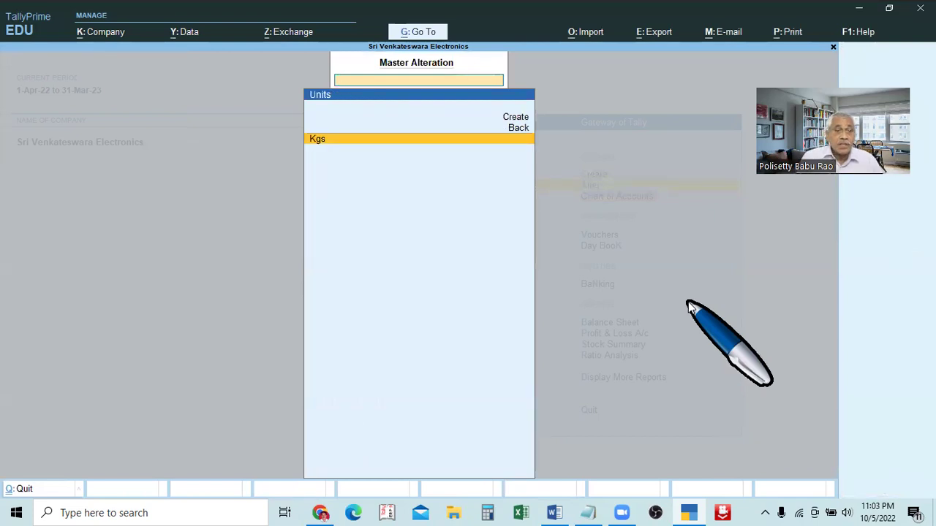
pyautogui.press('Escape')
pyautogui.press('Escape')
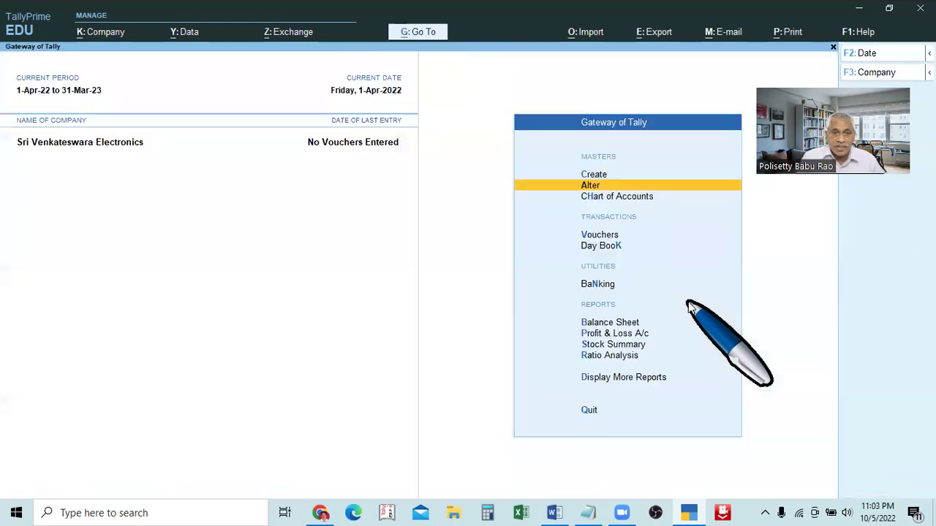
# - Create a simple unit with the symbol Nos, formal name Numbers and 0 decimal places, and return to the Gateway of Tally
pyautogui.press('Up')
pyautogui.press('Return')
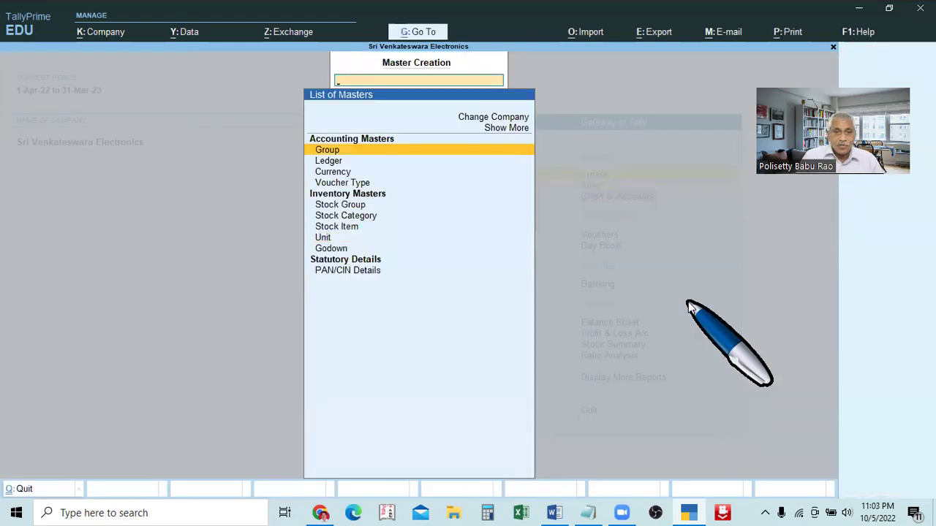
pyautogui.press('Down')
pyautogui.press('Down')
pyautogui.press('Down')
pyautogui.press('Down')
pyautogui.press('Down')
pyautogui.press('Down')
pyautogui.press('Down')
pyautogui.press('Return')
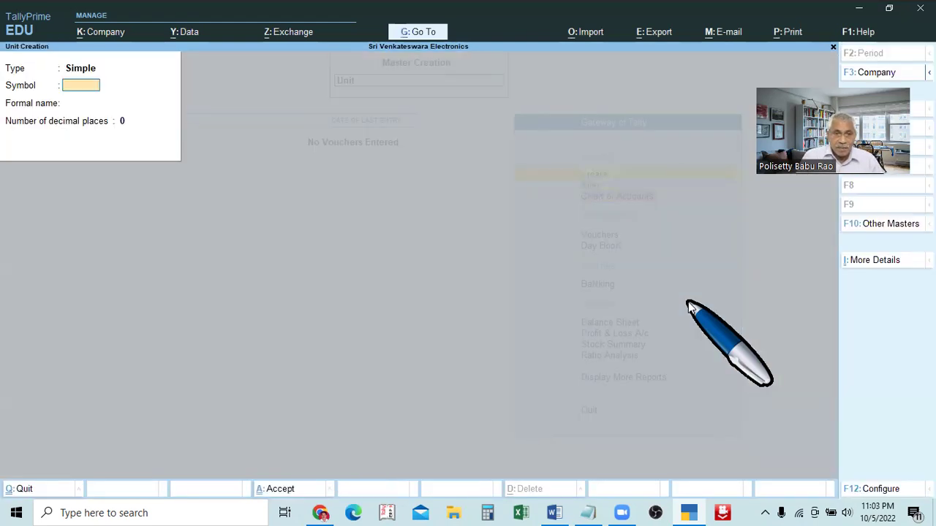
pyautogui.write('Nos')
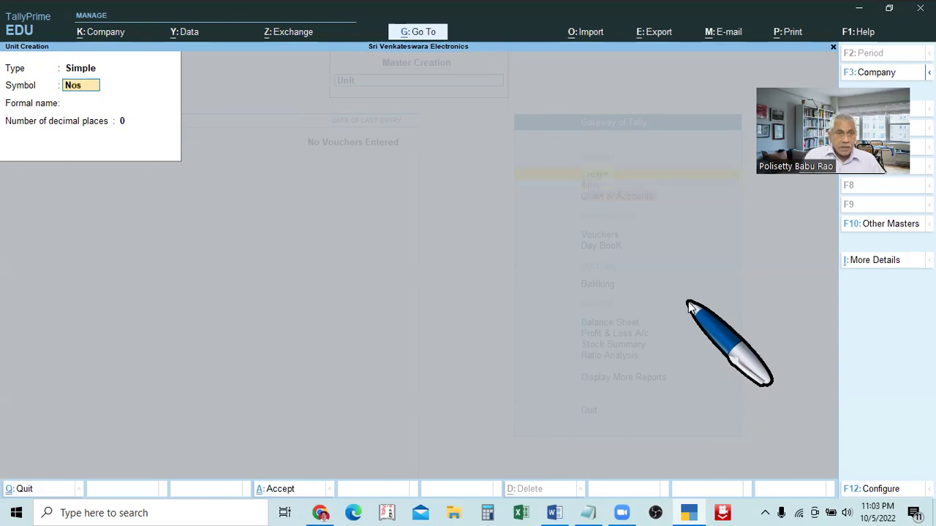
pyautogui.press('Return')
pyautogui.write('Numbers')
pyautogui.press('Return')
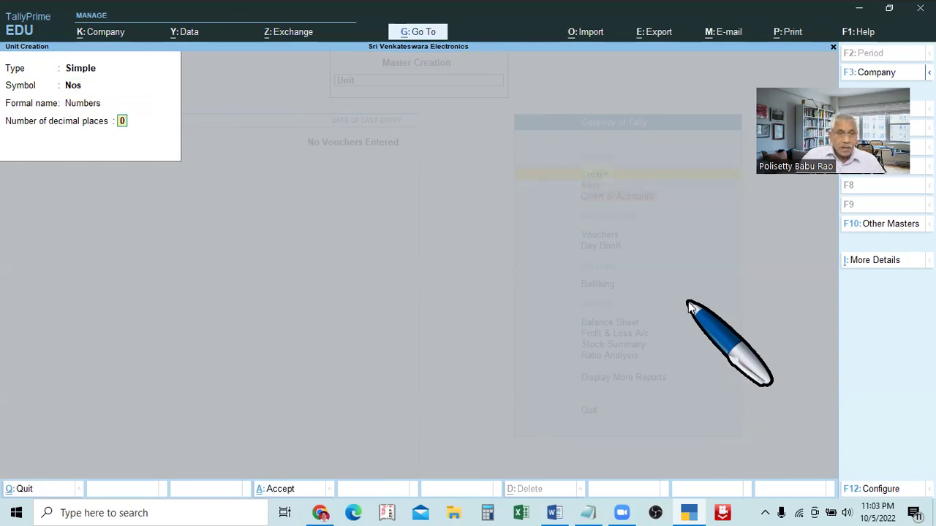
pyautogui.press('Return')
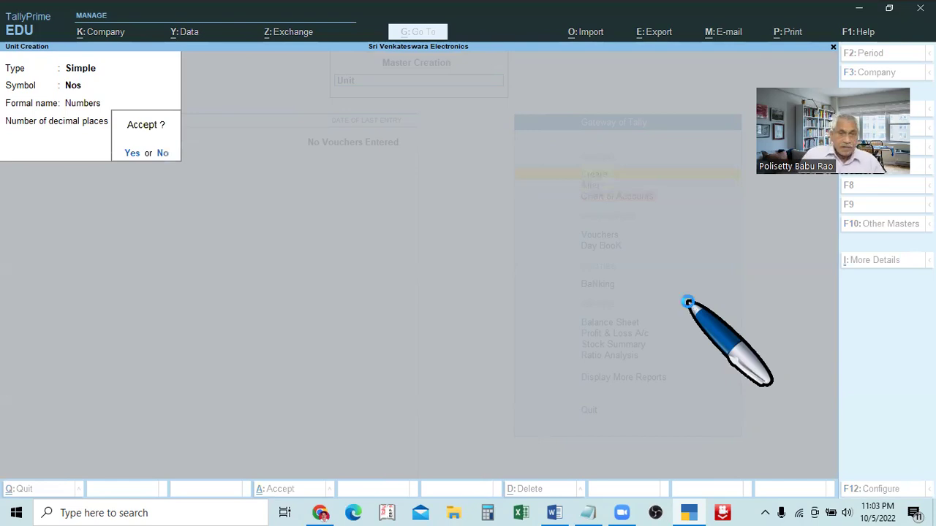
pyautogui.press('Return')
pyautogui.press('Escape')
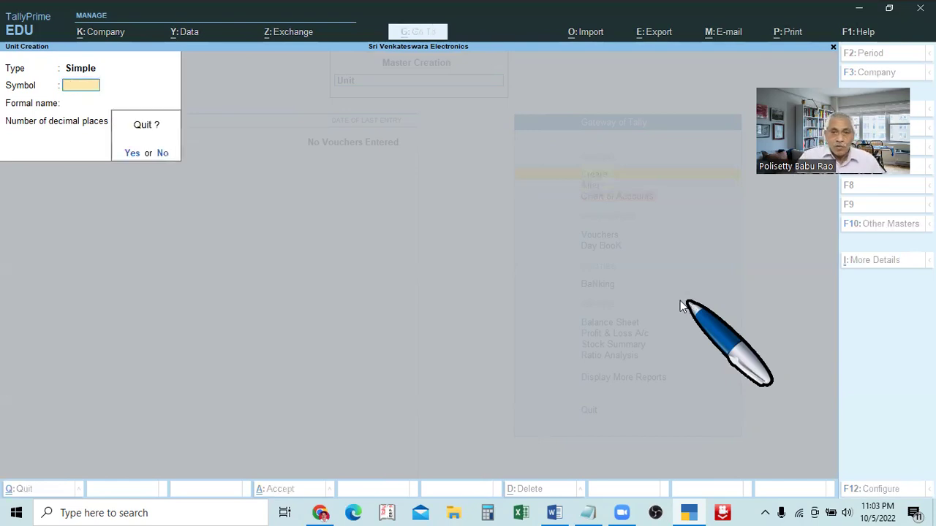
pyautogui.press('y')
pyautogui.press('Escape')
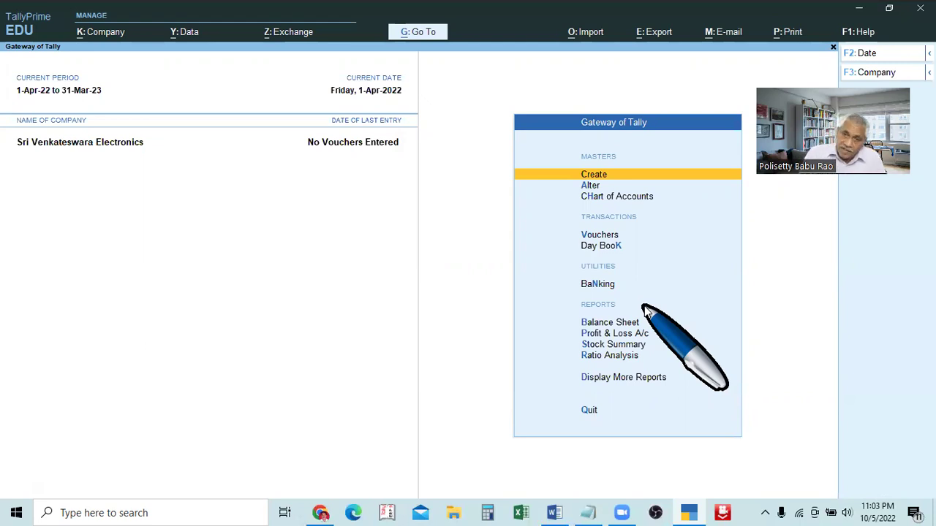
# - Examine the list of units available for alteration in Master Alteration
pyautogui.press('Down')
pyautogui.press('Return')
pyautogui.press('Down')
pyautogui.press('Down')
pyautogui.press('Down')
pyautogui.press('Down')
pyautogui.press('Down')
pyautogui.press('Down')
pyautogui.press('Down')
pyautogui.press('Return')
pyautogui.press('Down')
pyautogui.press('Up')
pyautogui.press('Down')
pyautogui.press('Up')
pyautogui.press('Down')
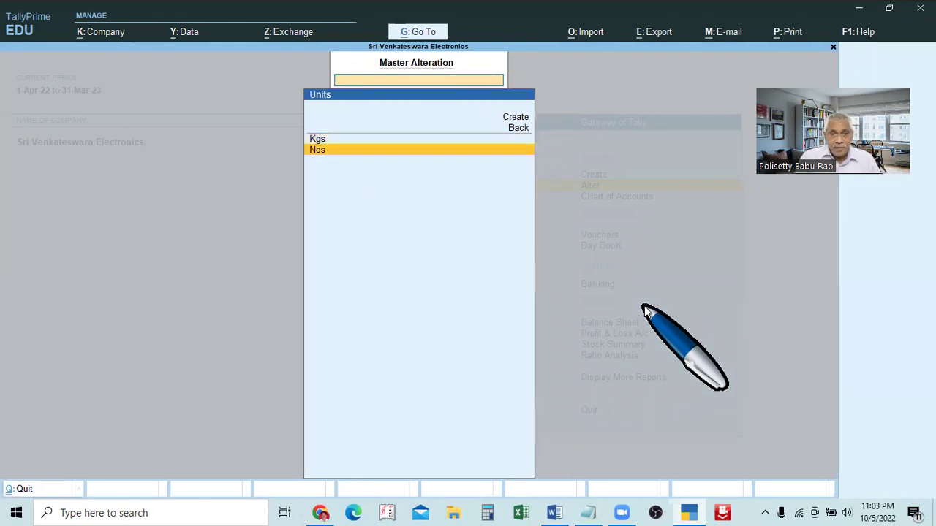
pyautogui.press('Up')
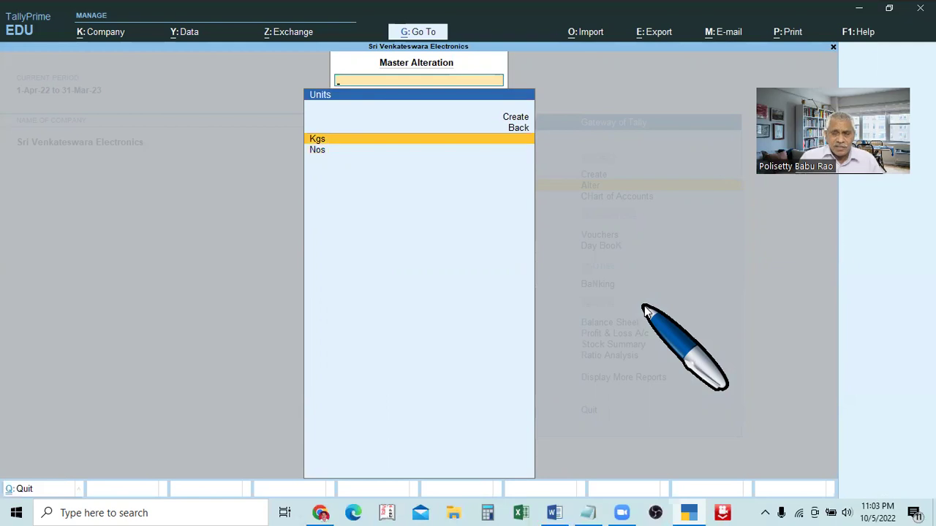
# - Change the symbol of the Nos unit to Nums, save the alteration and return to the Gateway of Tally
pyautogui.press('Down')
pyautogui.press('Return')
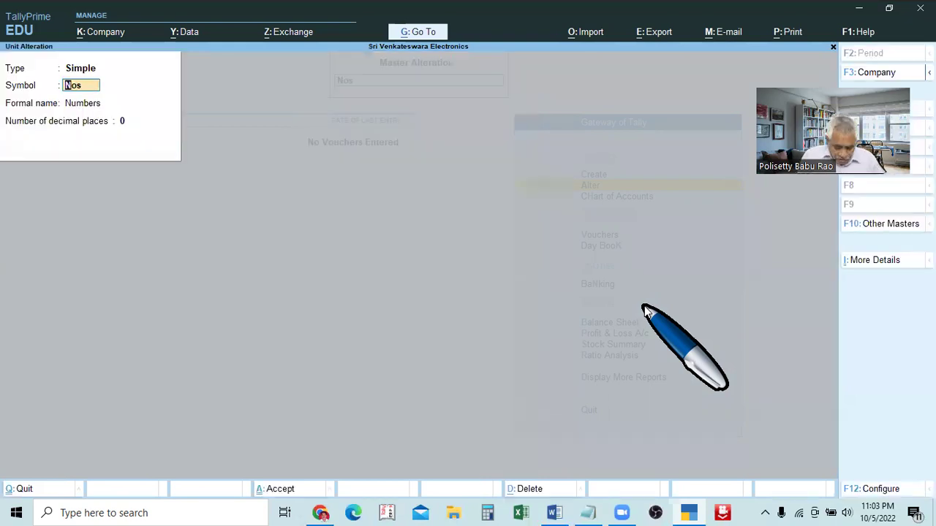
pyautogui.write('Nus')
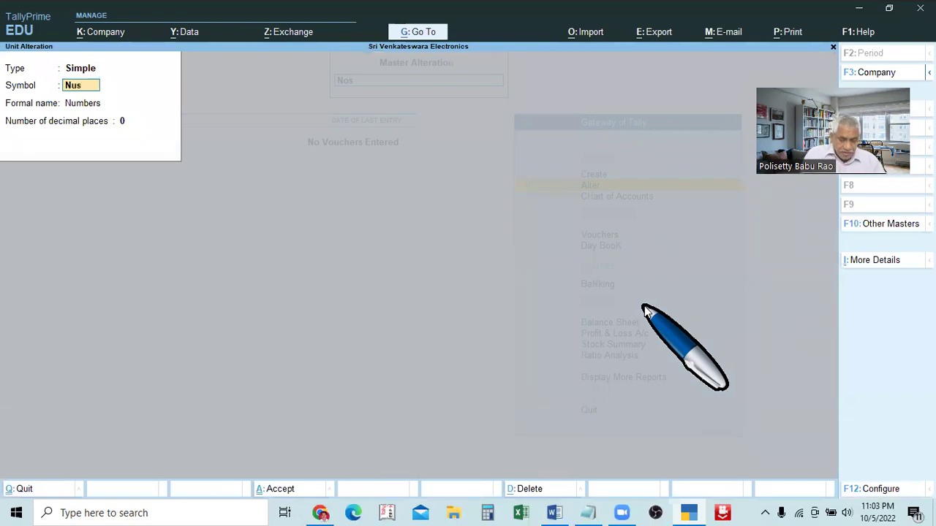
pyautogui.press('BackSpace')
pyautogui.write('ms')
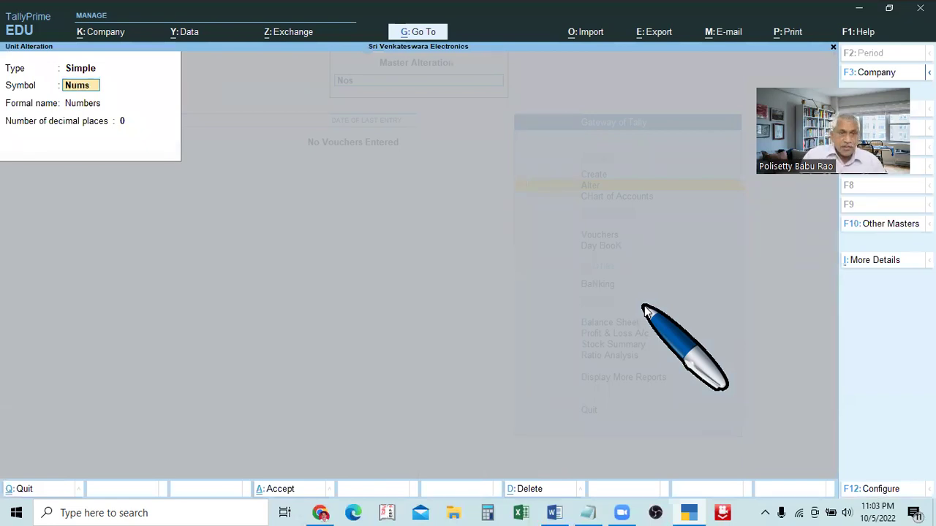
pyautogui.press('Return')
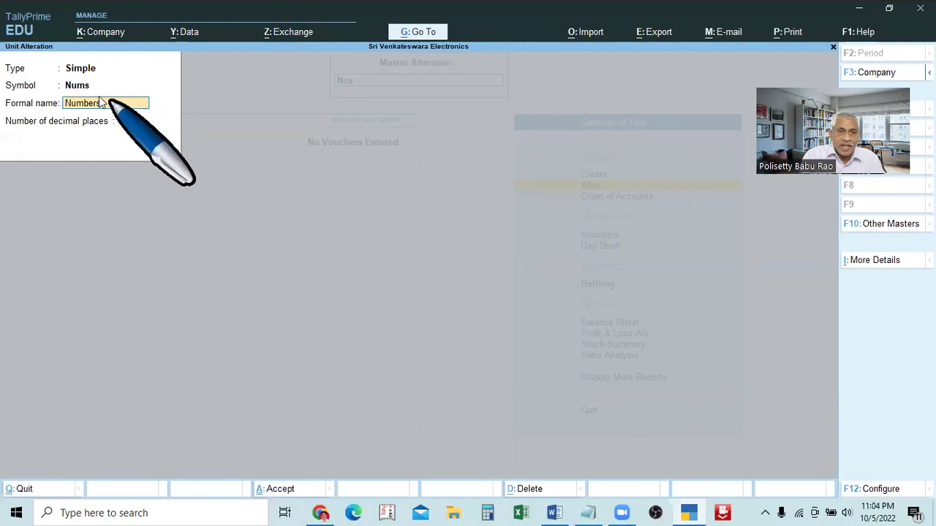
pyautogui.press('Return')
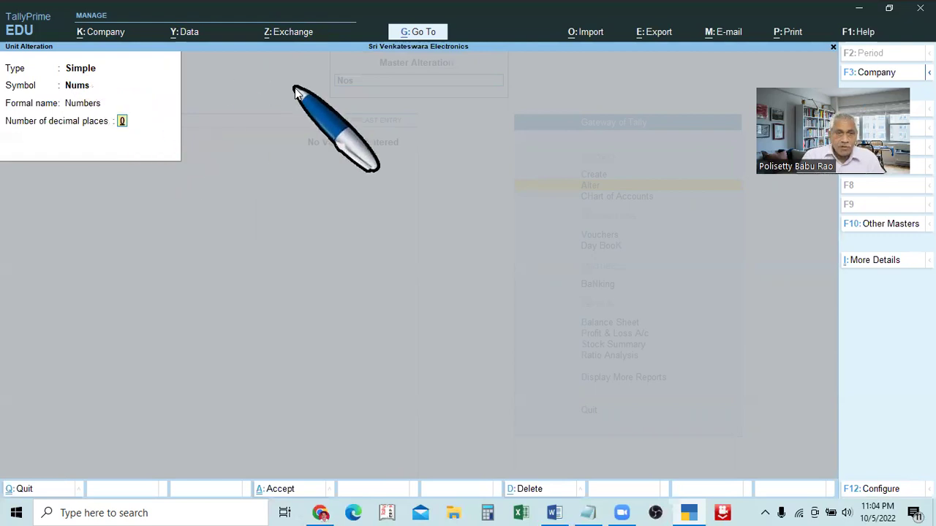
pyautogui.press('Return')
pyautogui.press('Return')
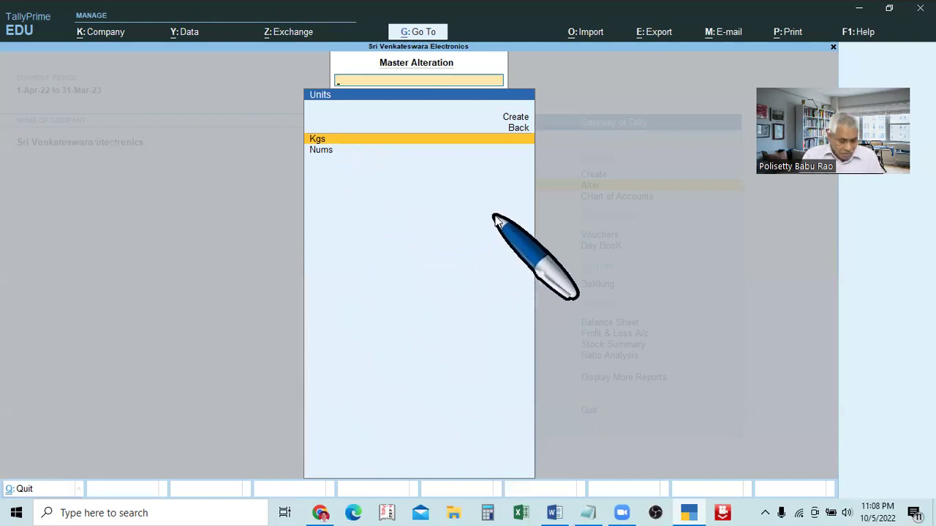
pyautogui.press('Escape')
pyautogui.press('Escape')
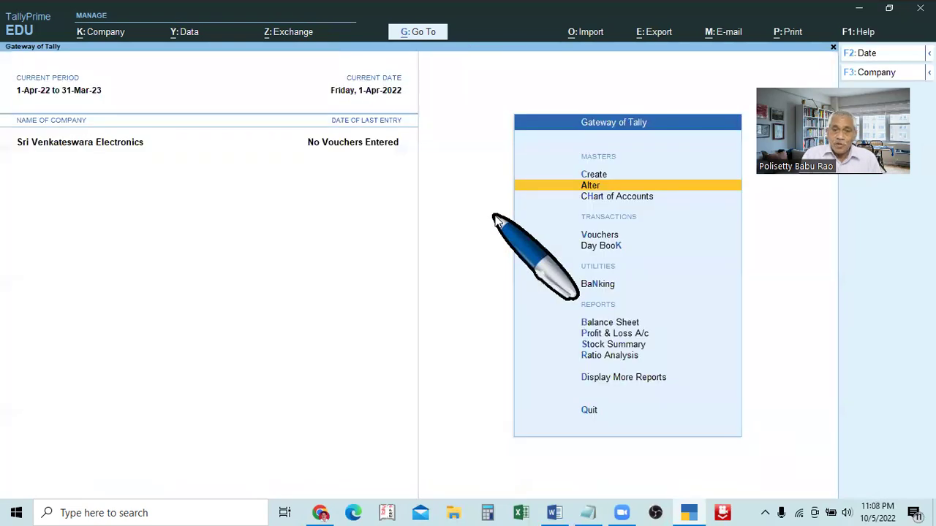
pyautogui.press('Escape')
pyautogui.press('Escape')
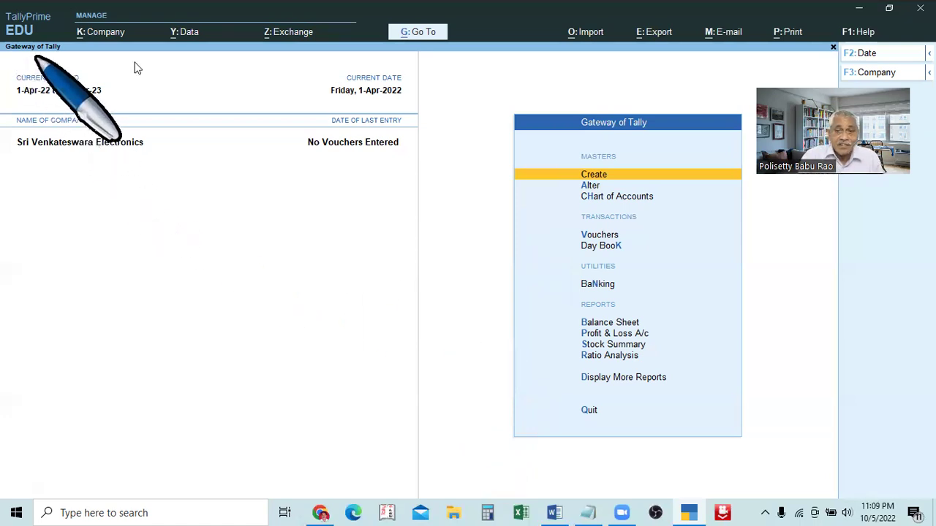
# - View the blank Unit Creation form through Master Creation and return to the Gateway of Tally without saving
pyautogui.click(627, 173)
pyautogui.press('Down')
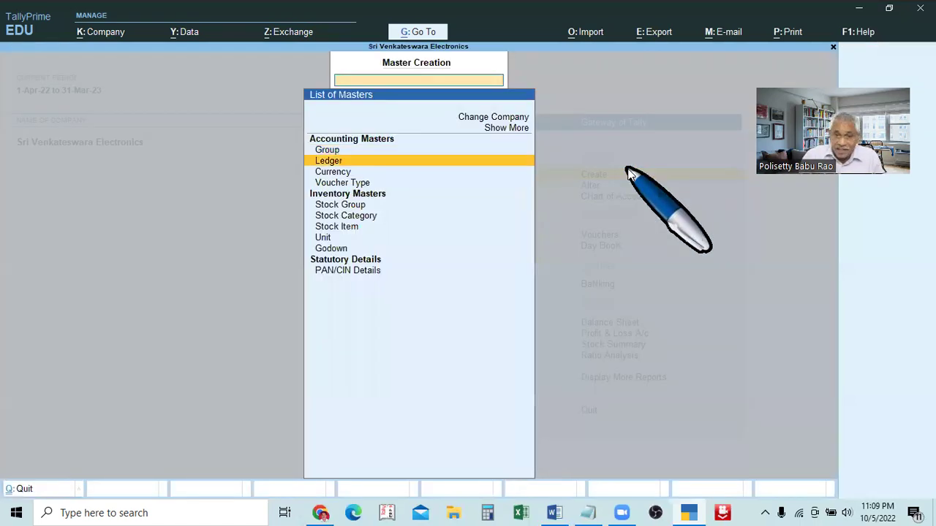
pyautogui.press('Down')
pyautogui.press('Down')
pyautogui.press('Down')
pyautogui.press('Down')
pyautogui.press('Down')
pyautogui.press('Down')
pyautogui.press('Return')
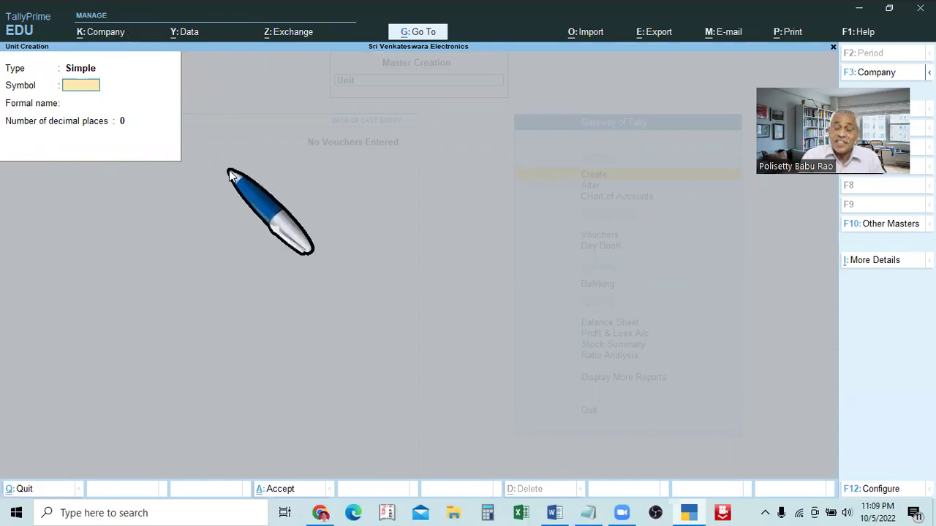
pyautogui.press('Escape')
pyautogui.press('Escape')
pyautogui.press('Escape')
# - Quit TallyPrime and confirm the exit
pyautogui.press('Escape')
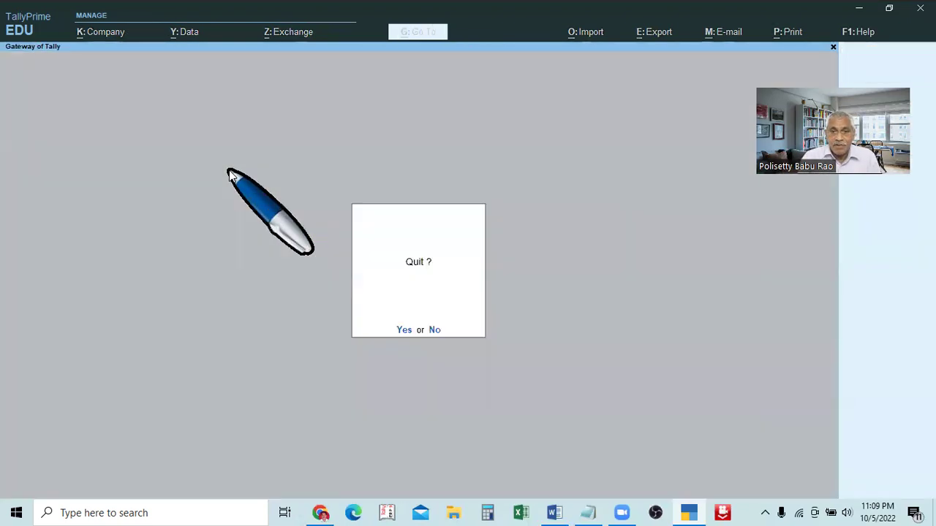
pyautogui.press('Escape')
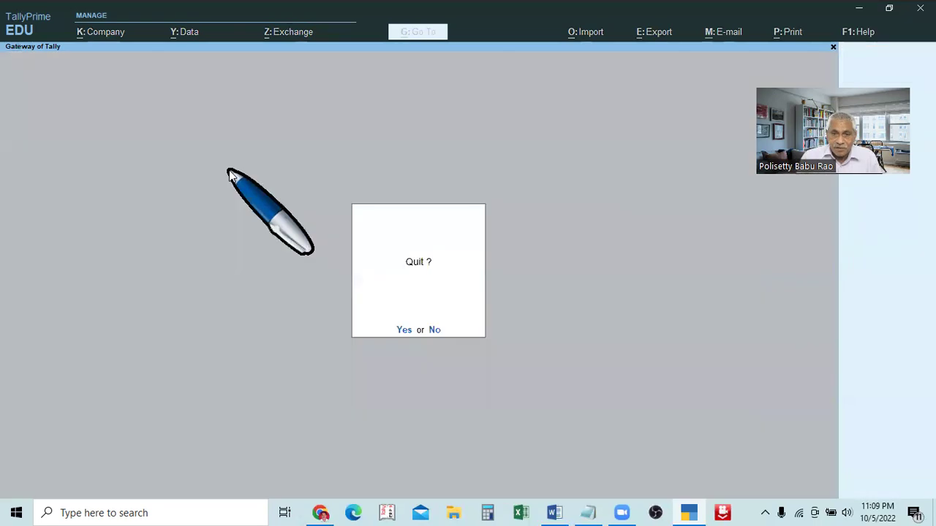
pyautogui.press('Return')
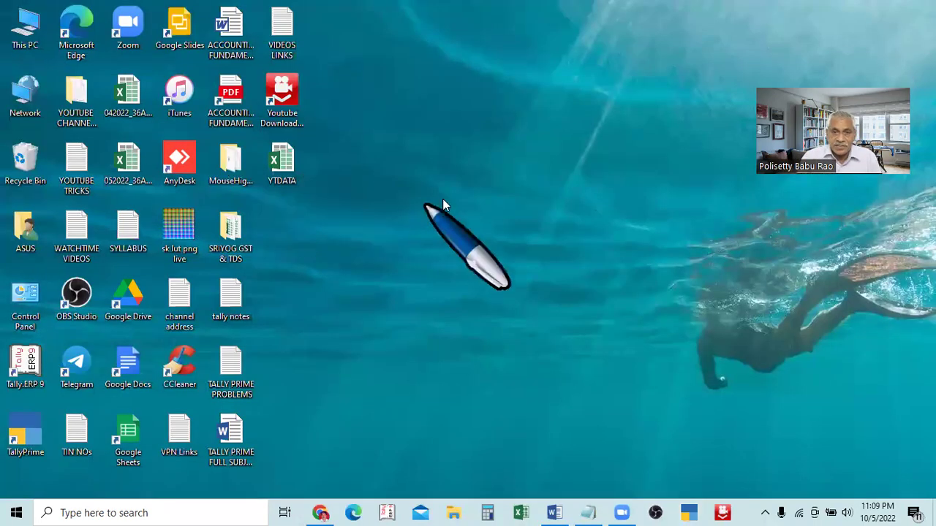